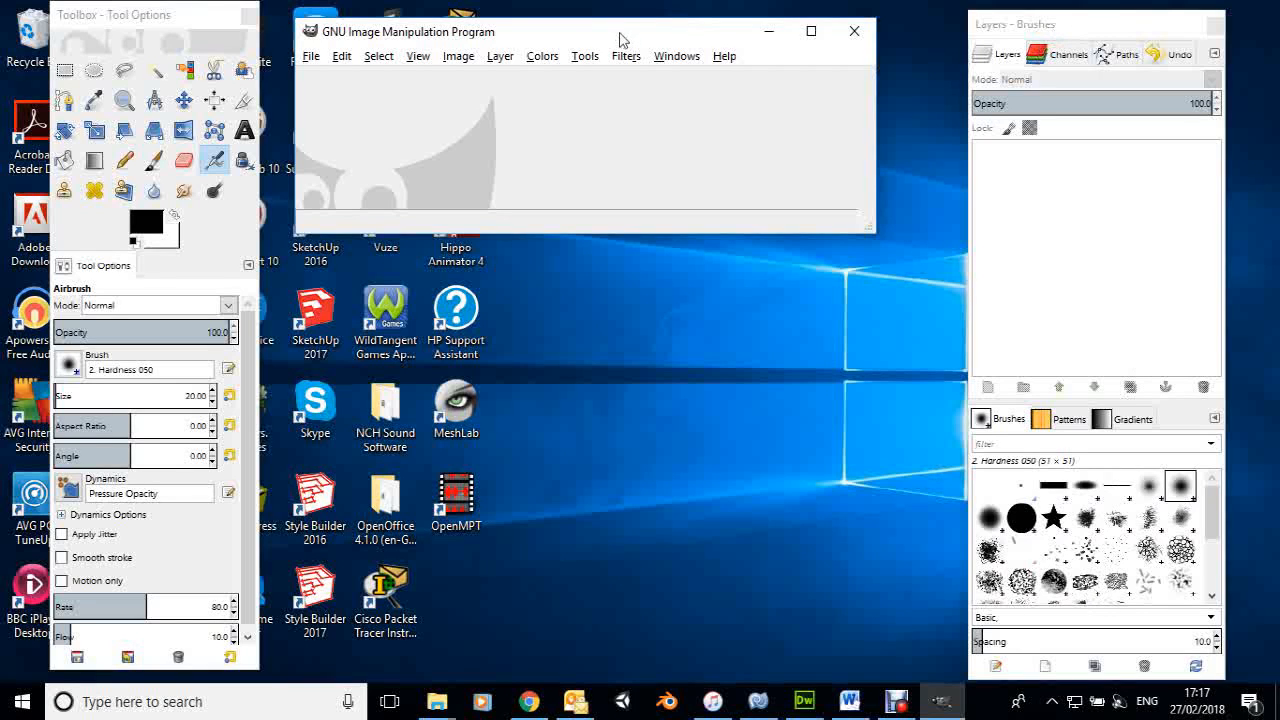
# Switch the workspace to single-window mode and maximise the window.
pyautogui.click(677, 57)
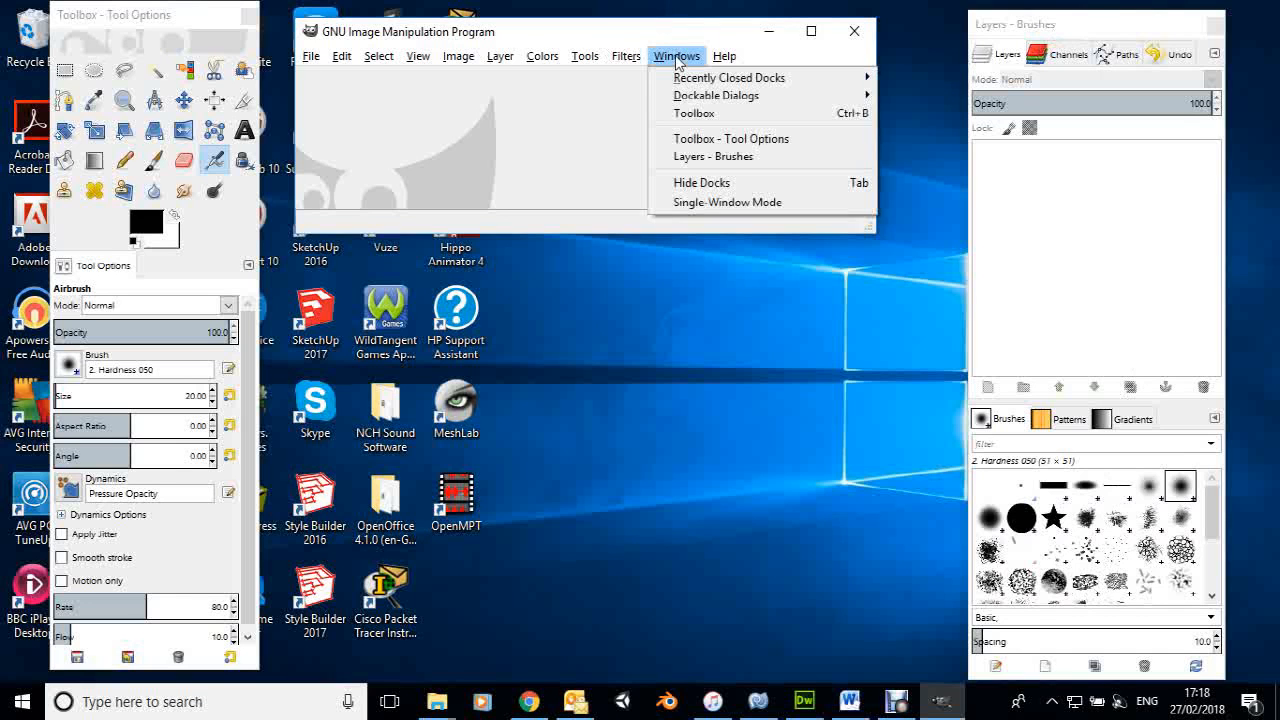
pyautogui.click(703, 203)
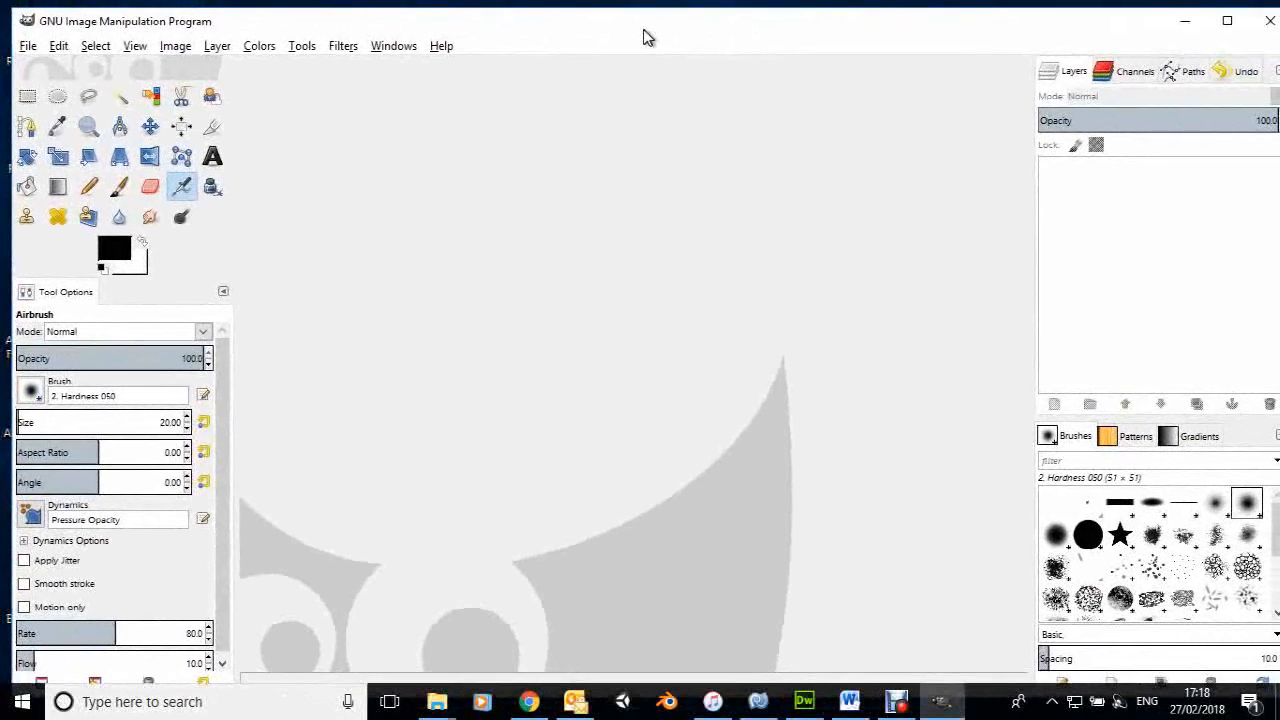
pyautogui.click(1227, 24)
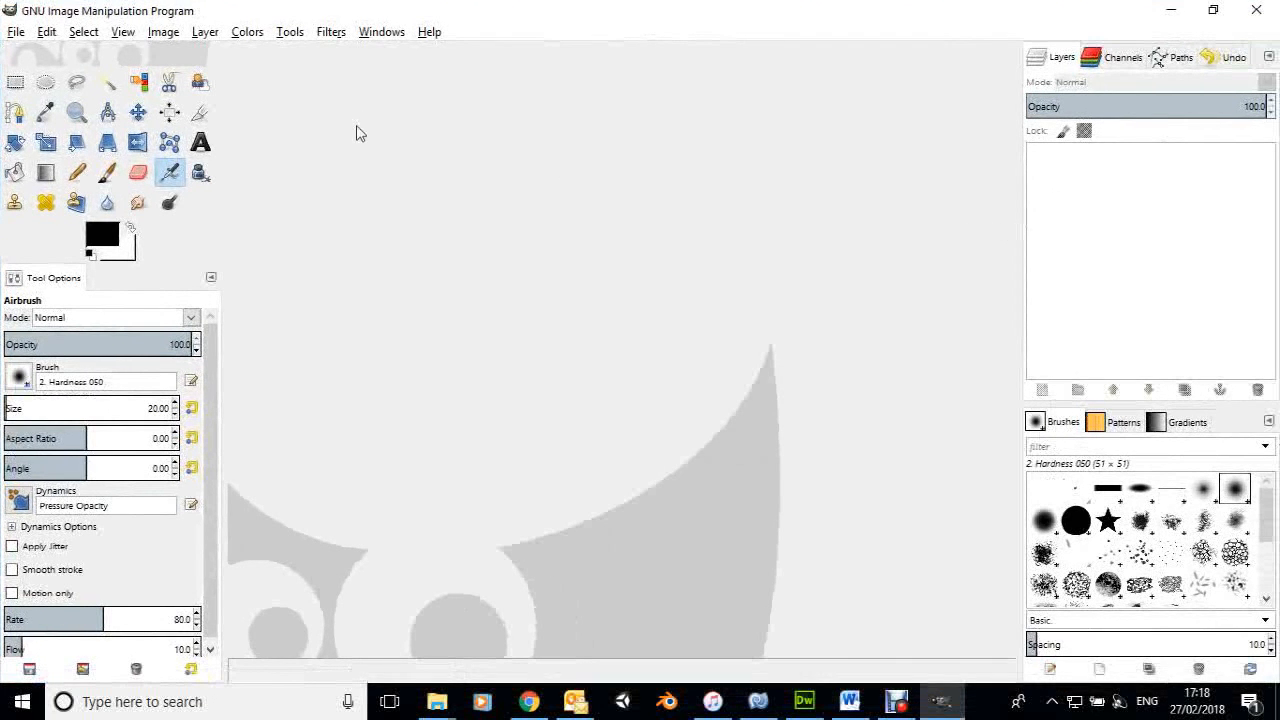
# Create a new image 200 px wide and 100 px high, filled with transparency.
pyautogui.click(16, 33)
pyautogui.click(40, 55)
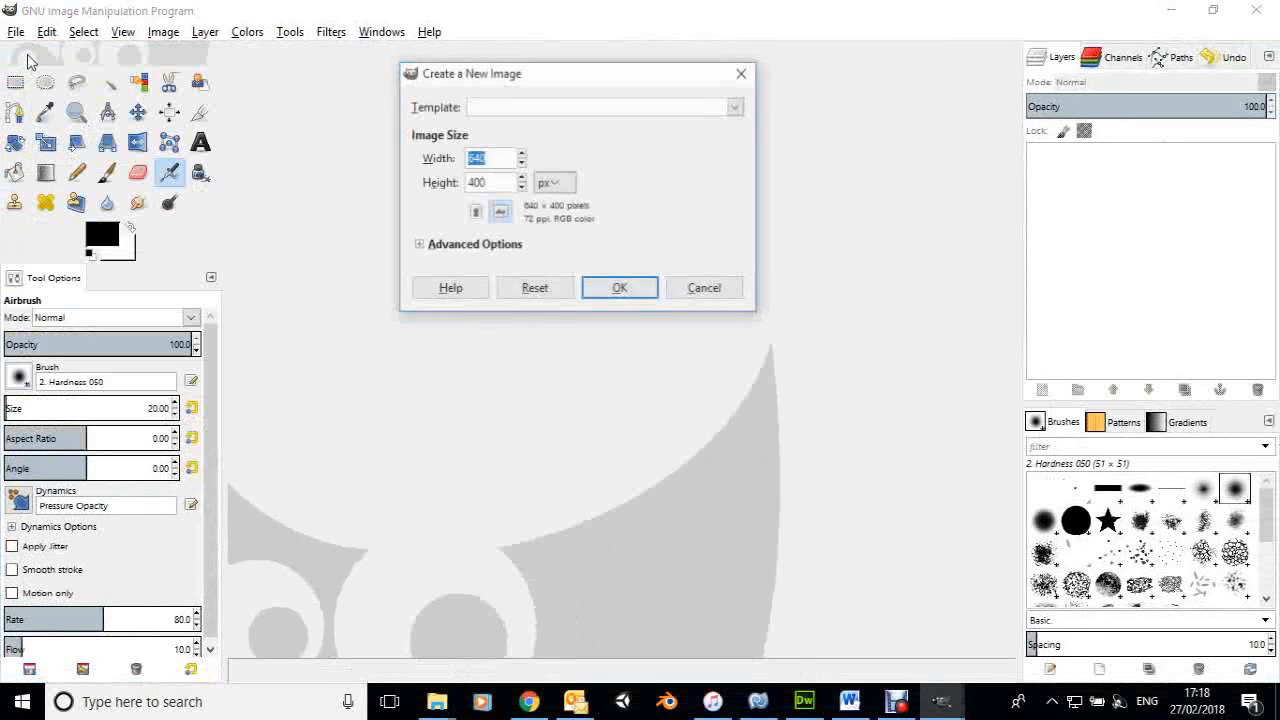
pyautogui.moveTo(494, 158); pyautogui.dragTo(437, 160)
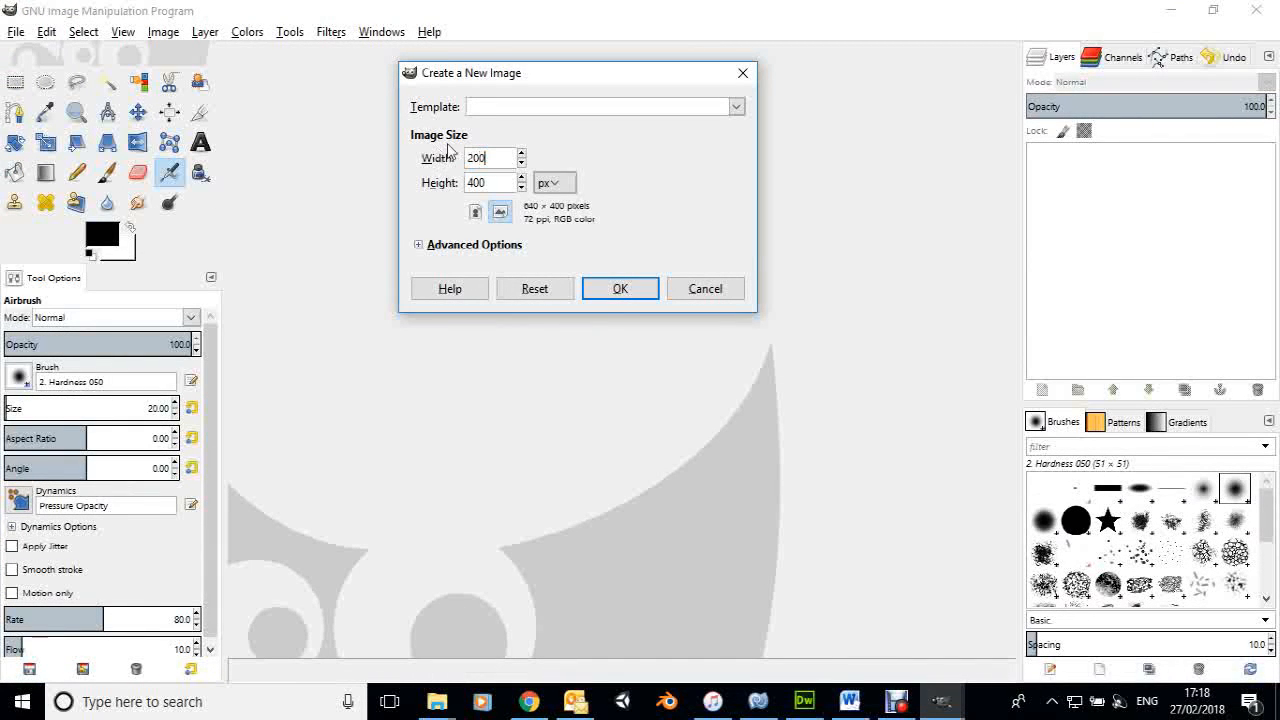
pyautogui.moveTo(494, 183); pyautogui.dragTo(441, 188)
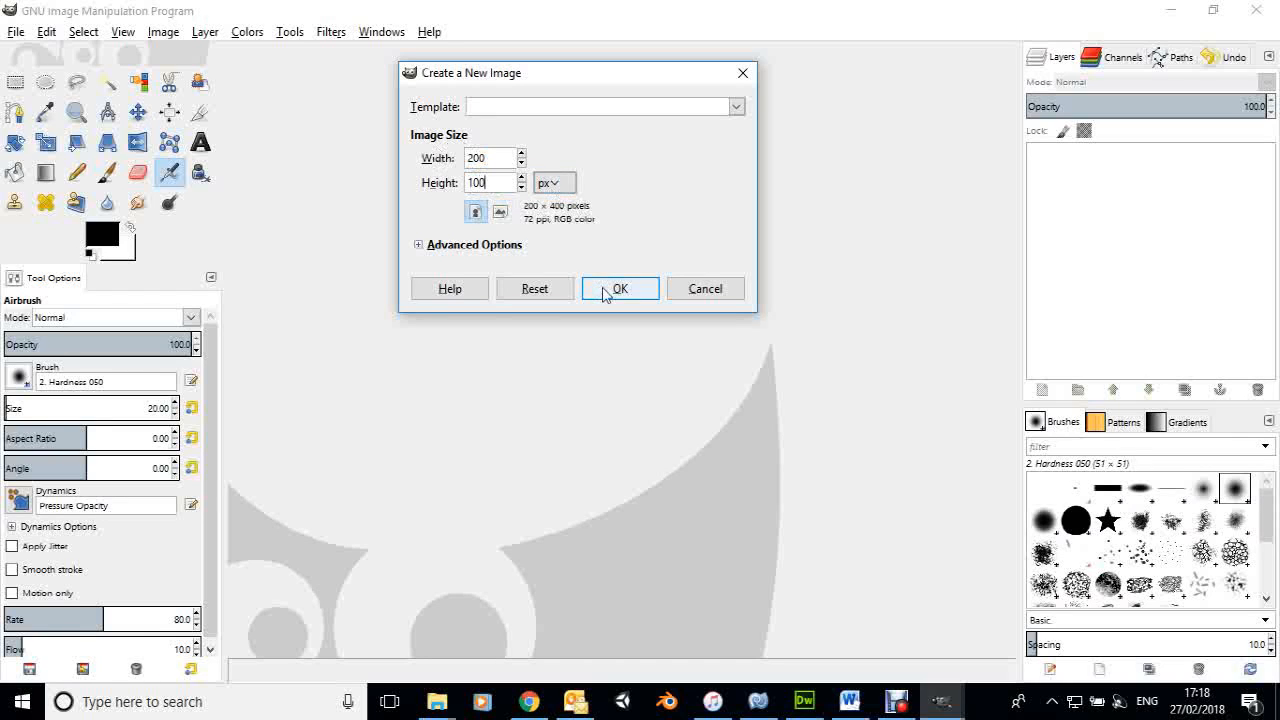
pyautogui.click(449, 250)
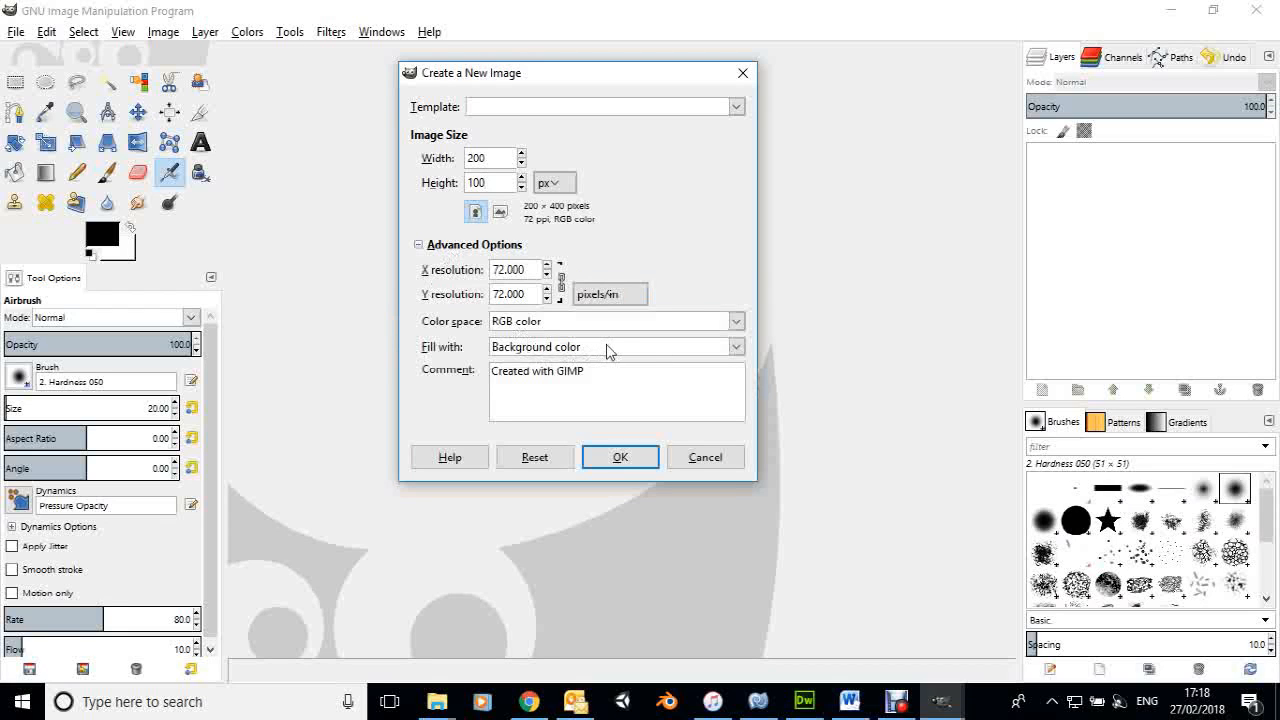
pyautogui.click(737, 347)
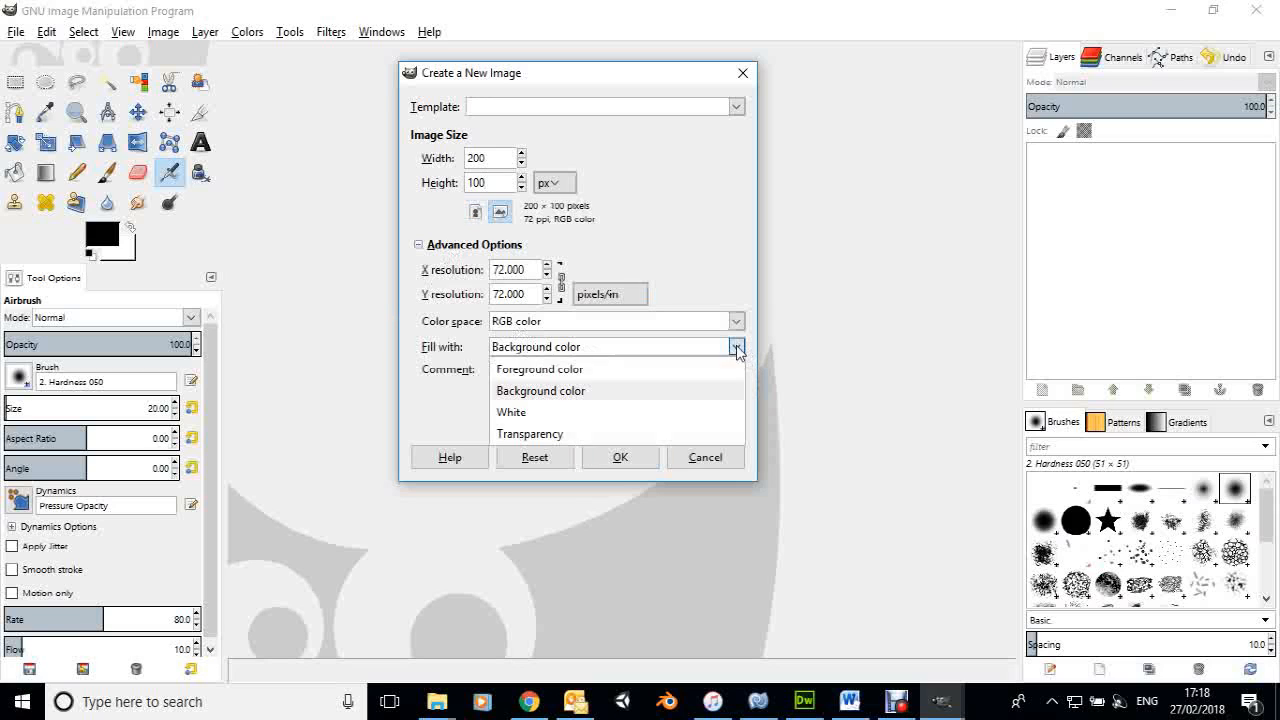
pyautogui.click(556, 437)
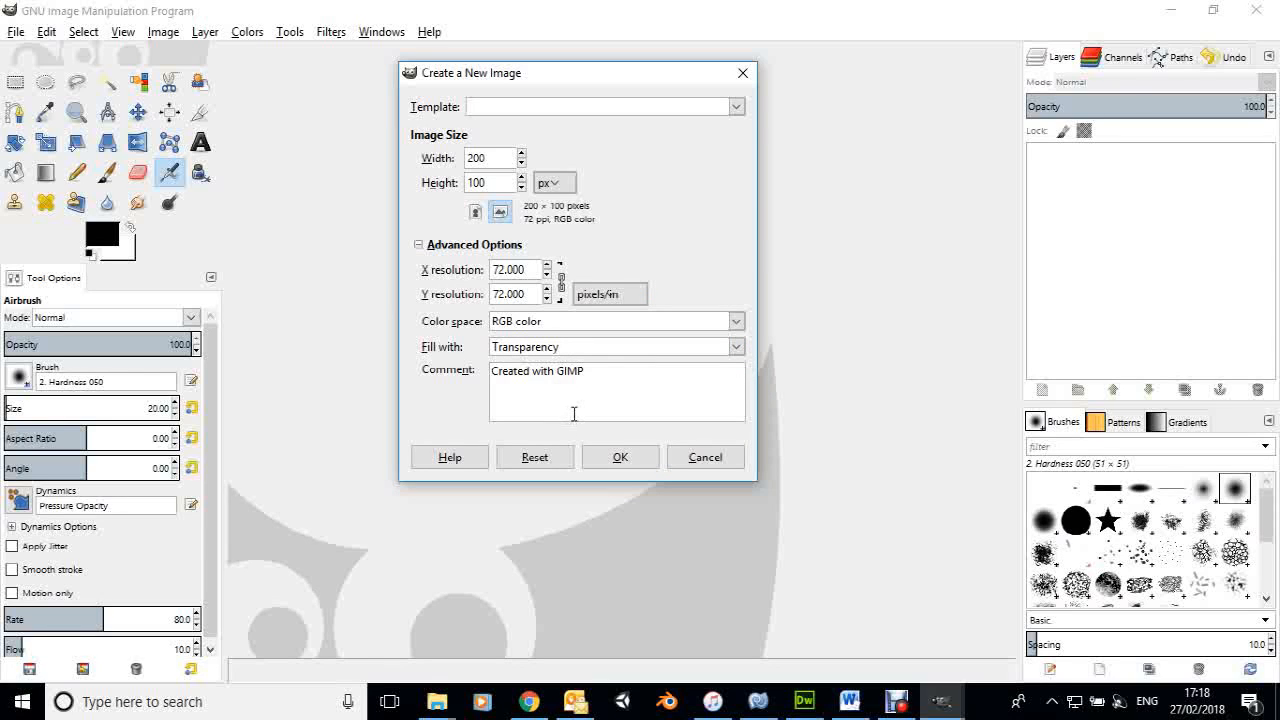
pyautogui.click(621, 458)
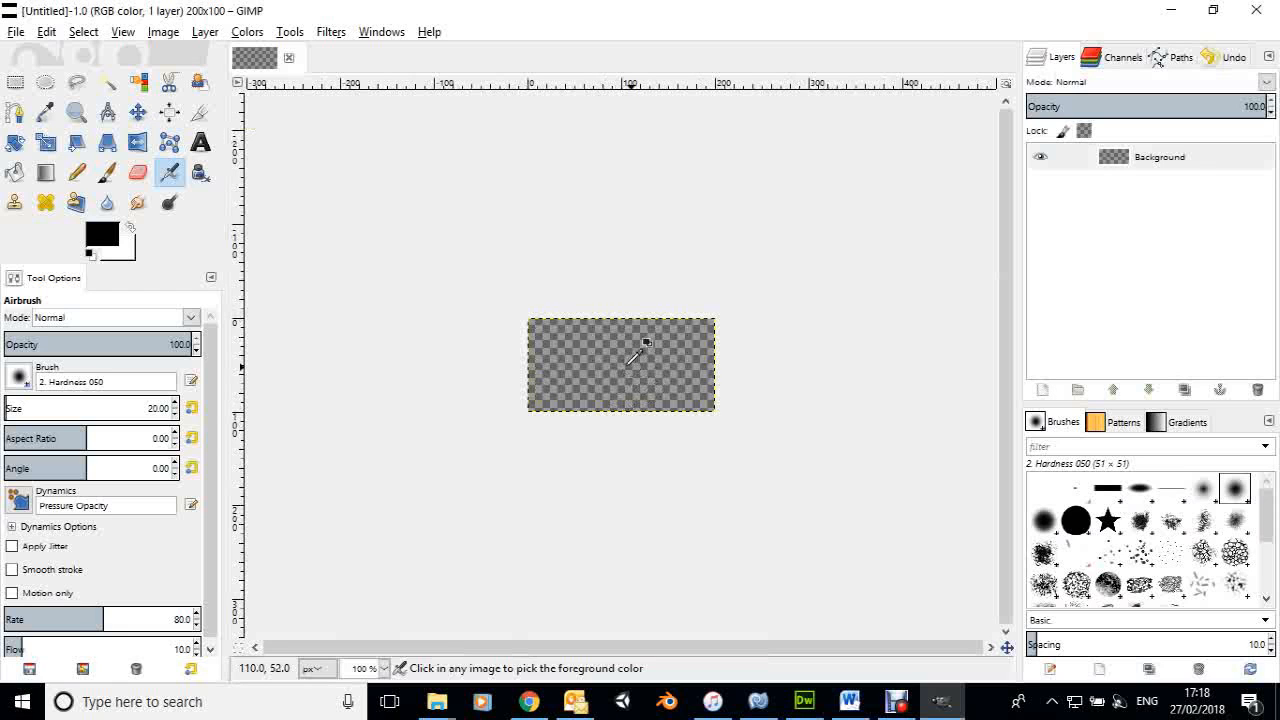
# Make a rectangular selection of about 224 × 85 px over the lower part of the canvas, overlapping its side and bottom edges.
pyautogui.keyDown('ctrl'); pyautogui.scroll(1, 632, 368); pyautogui.keyUp('ctrl')
pyautogui.scroll(1, 632, 362)
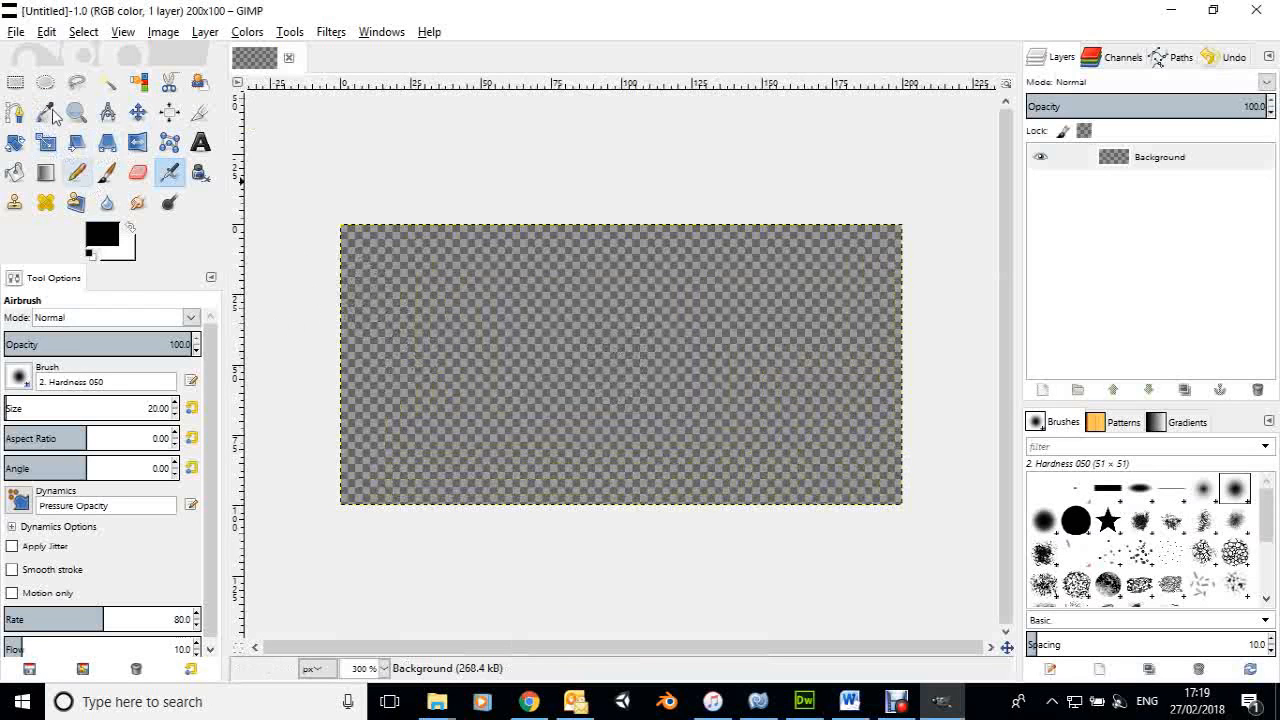
pyautogui.click(17, 86)
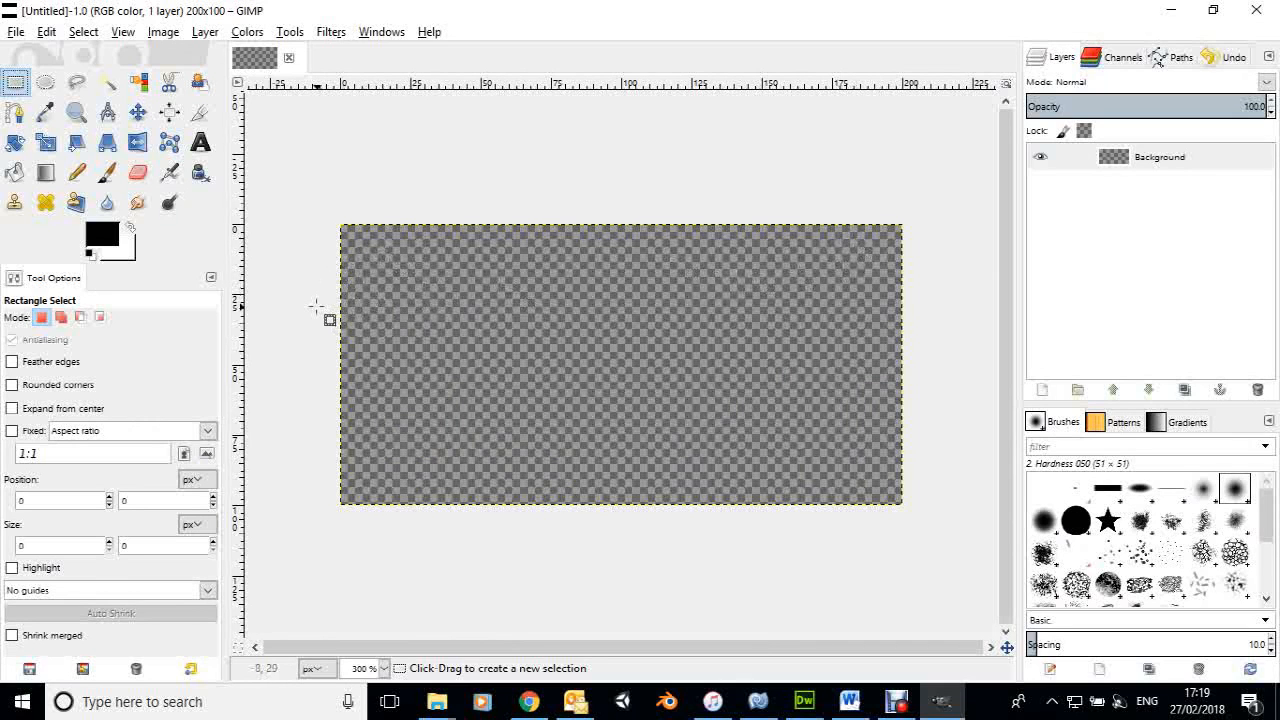
pyautogui.moveTo(318, 306); pyautogui.dragTo(946, 545)
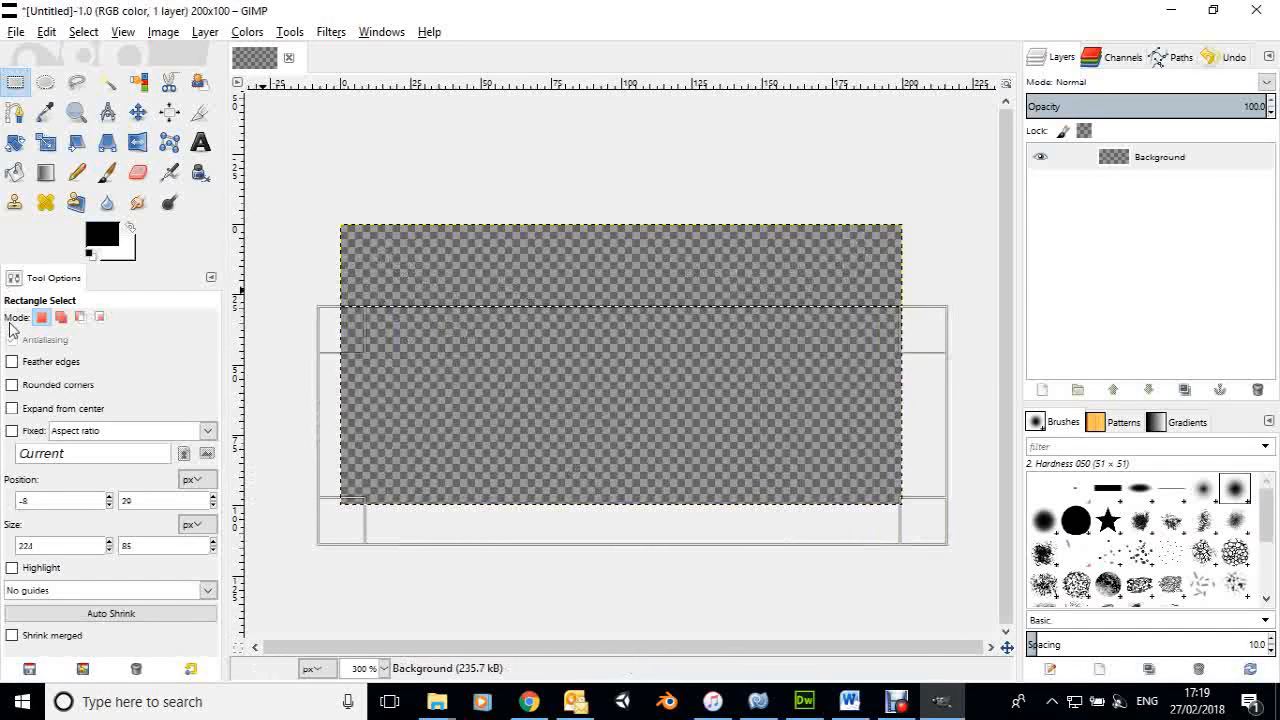
# Set the foreground colour to orange-brown 9d530a and fill the selected area with it using Bucket Fill.
pyautogui.click(104, 236)
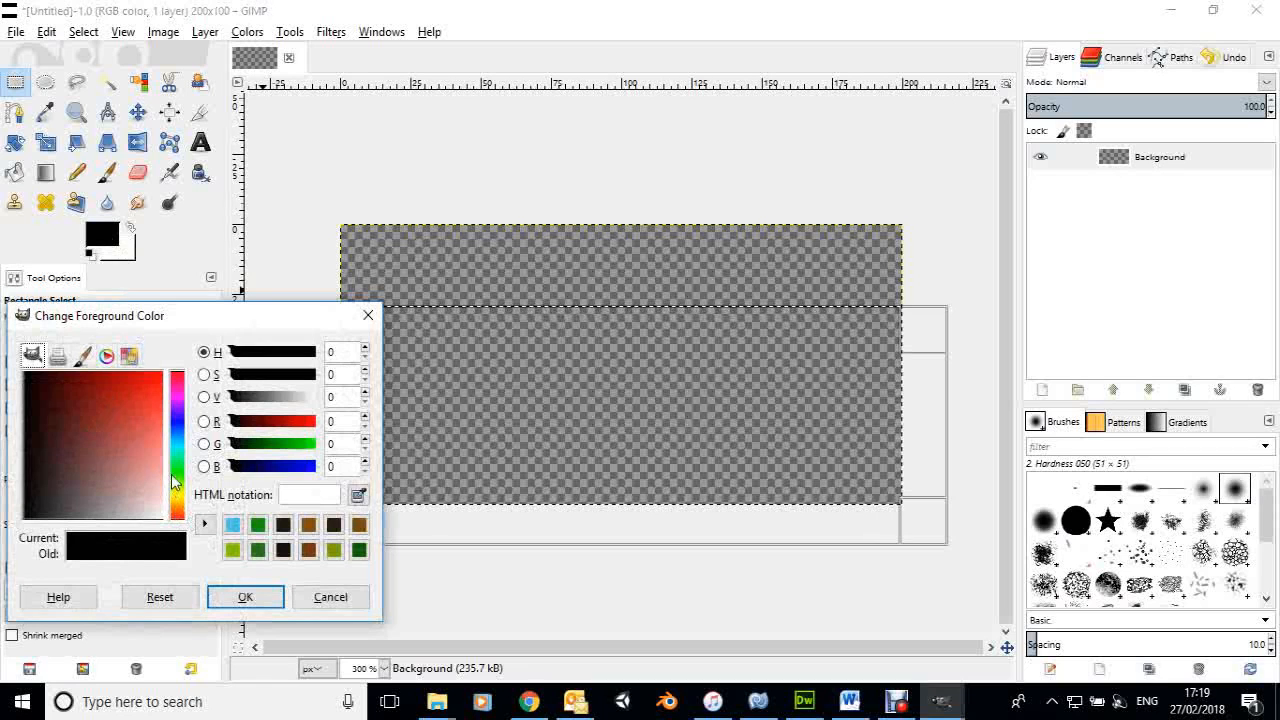
pyautogui.moveTo(177, 488); pyautogui.dragTo(177, 512)
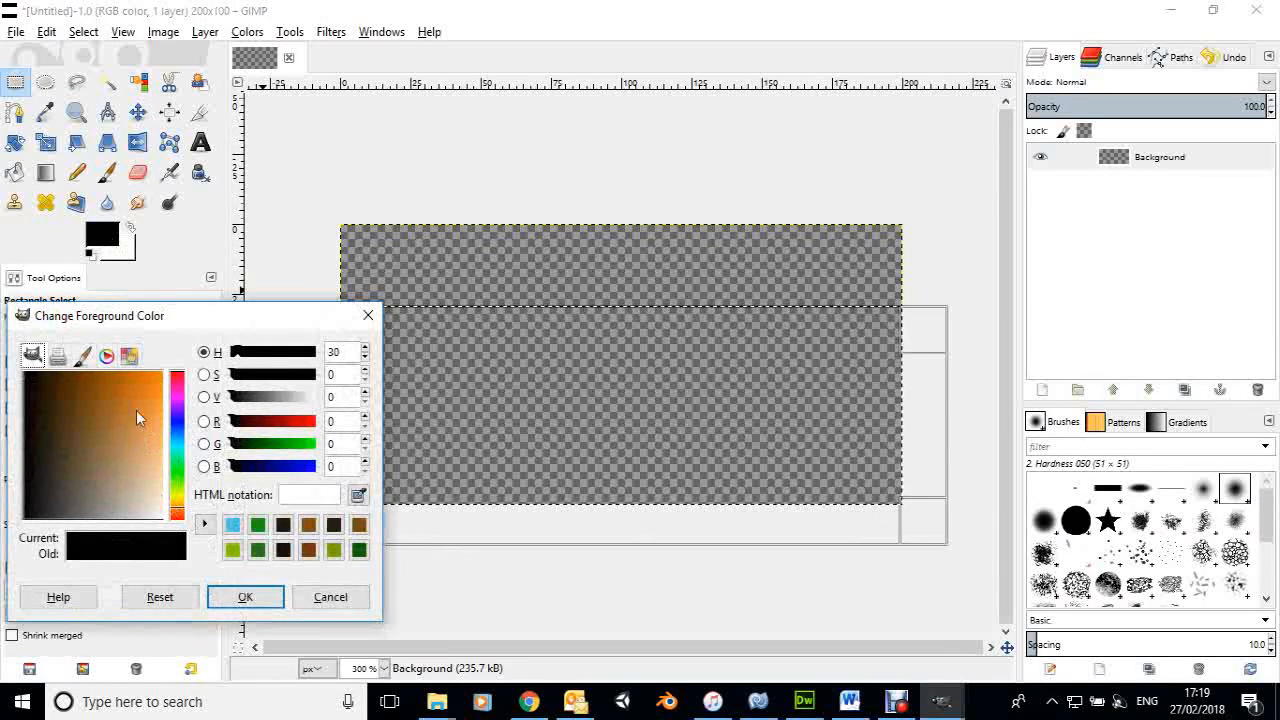
pyautogui.click(116, 383)
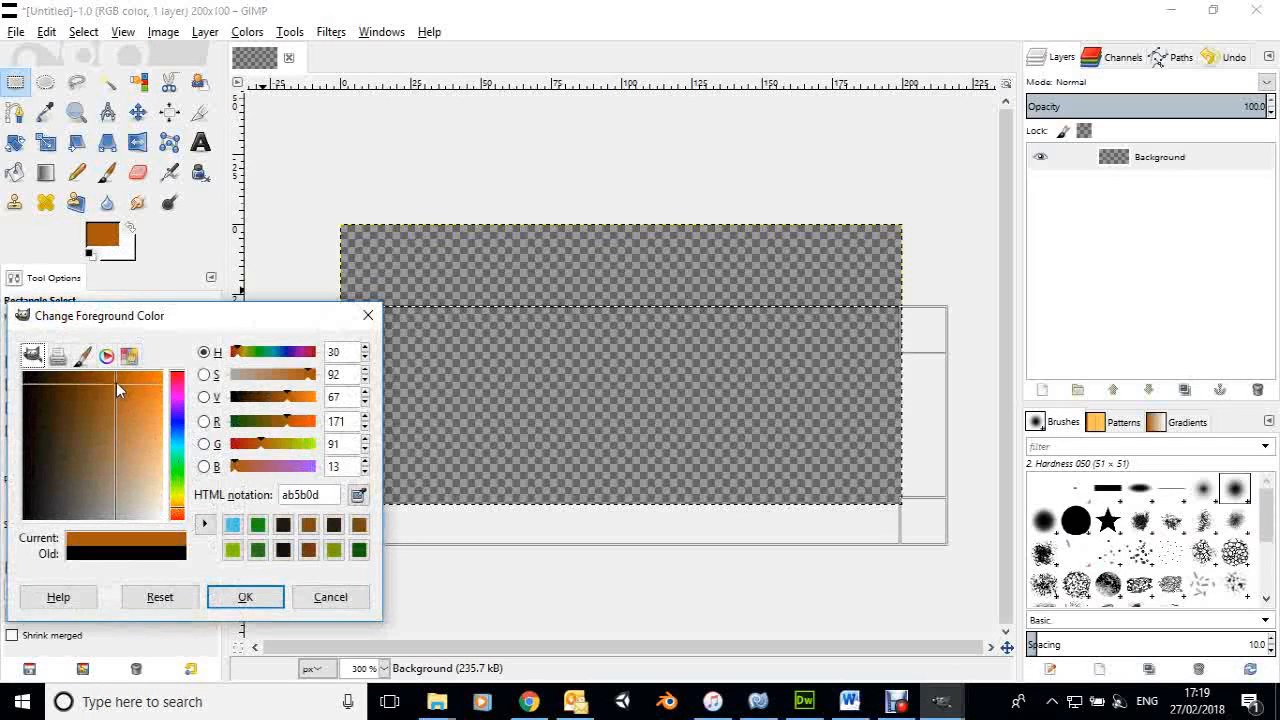
pyautogui.click(103, 381)
pyautogui.click(111, 381)
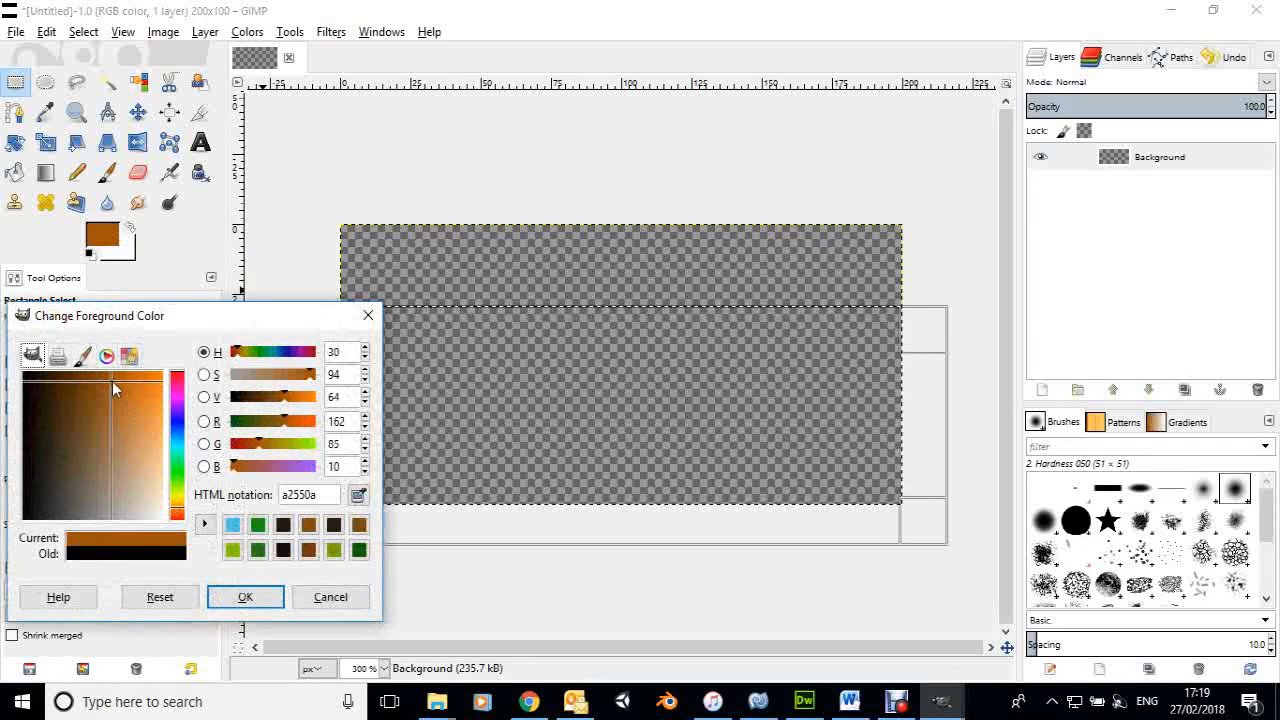
pyautogui.click(104, 381)
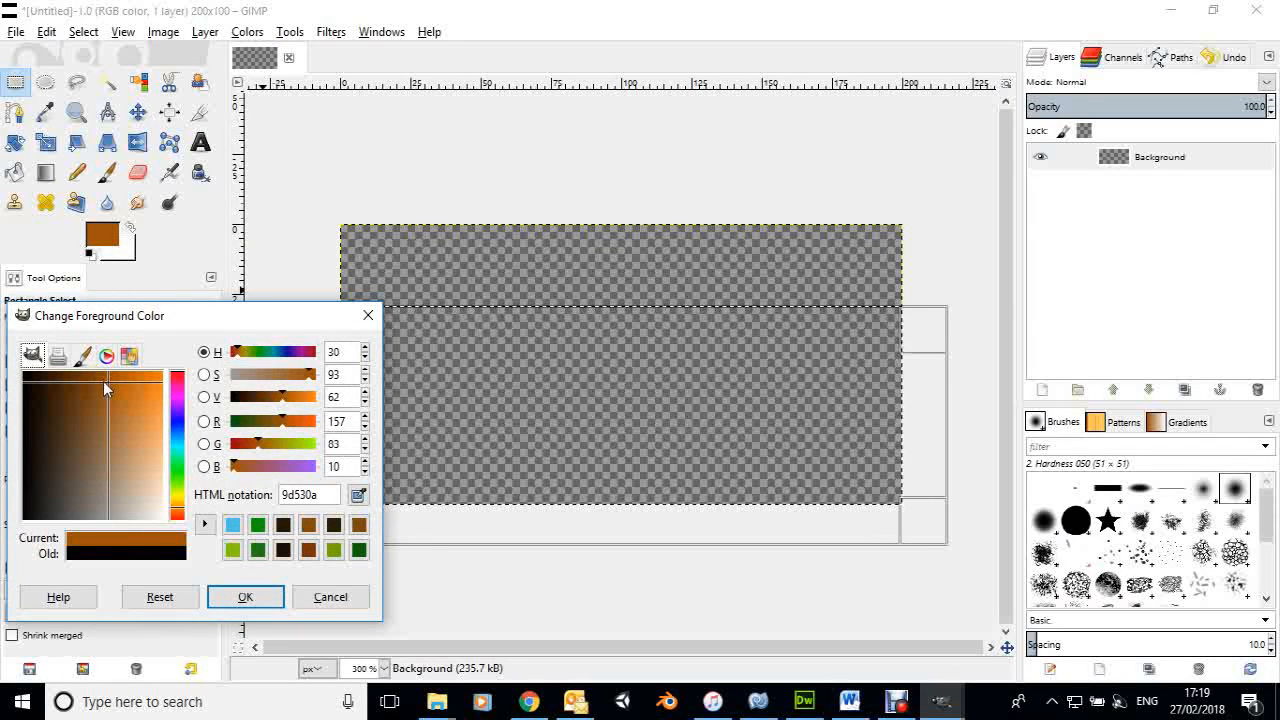
pyautogui.click(245, 597)
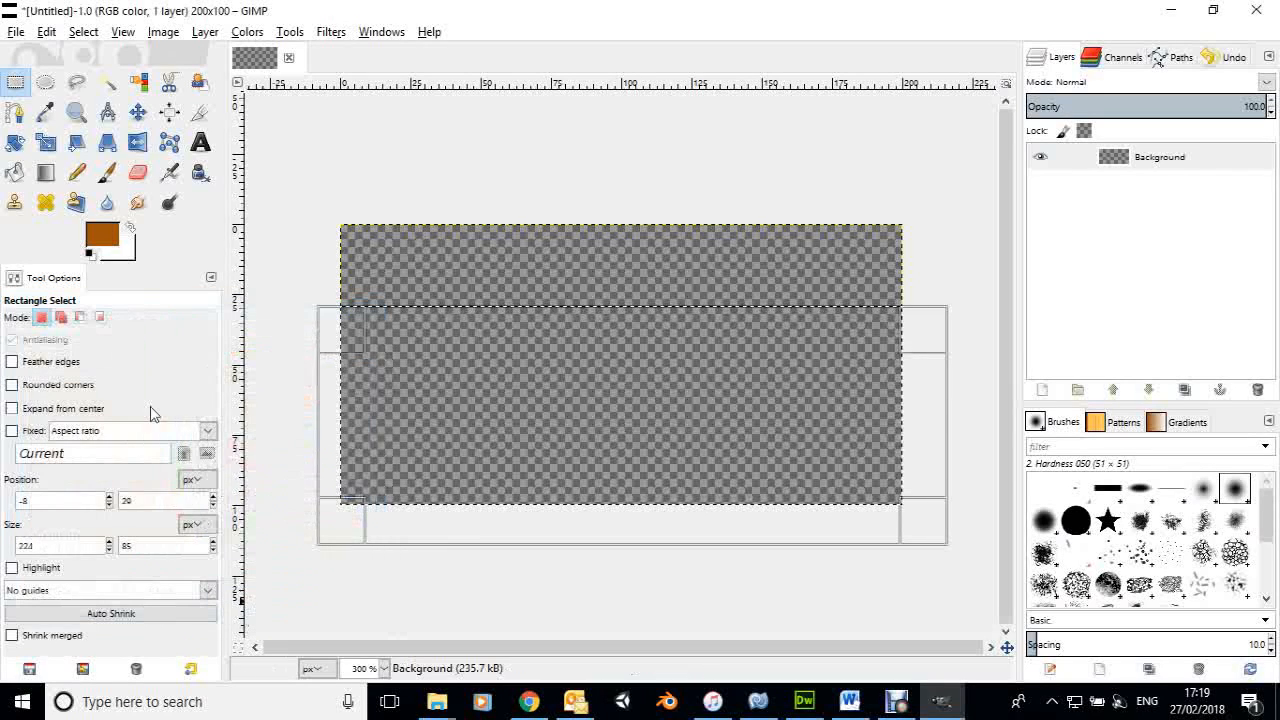
pyautogui.click(13, 174)
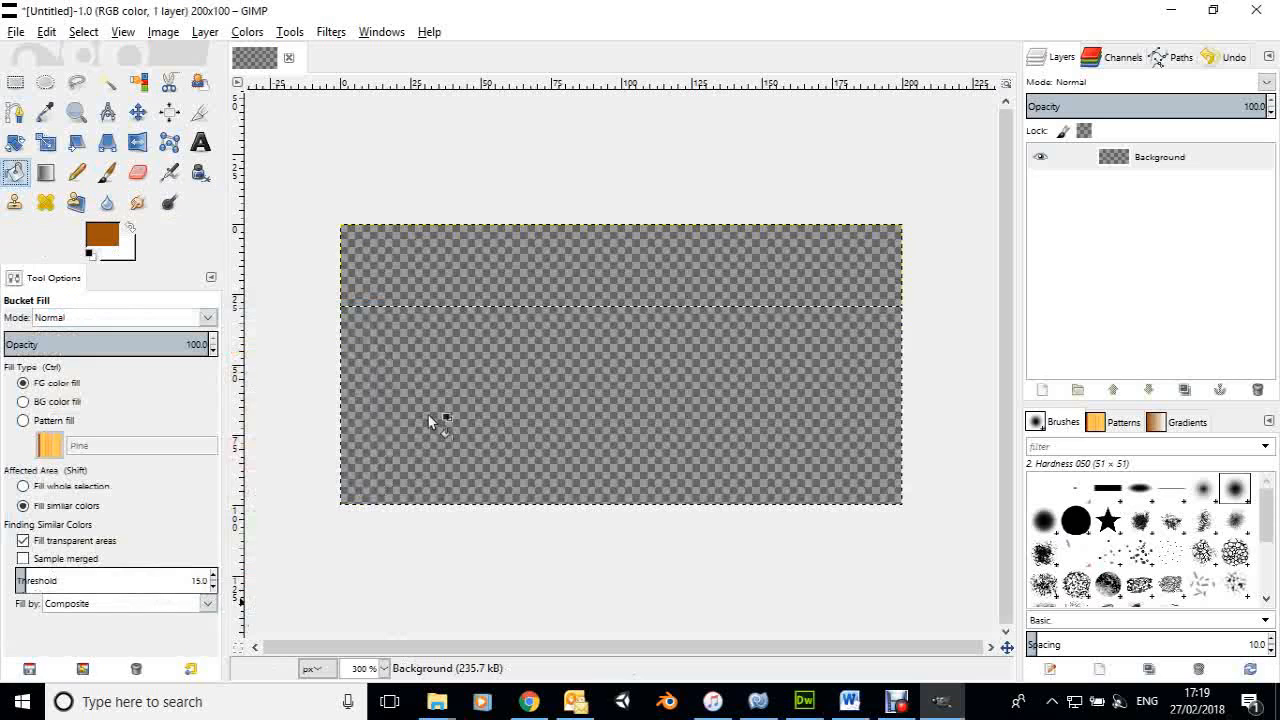
pyautogui.click(626, 364)
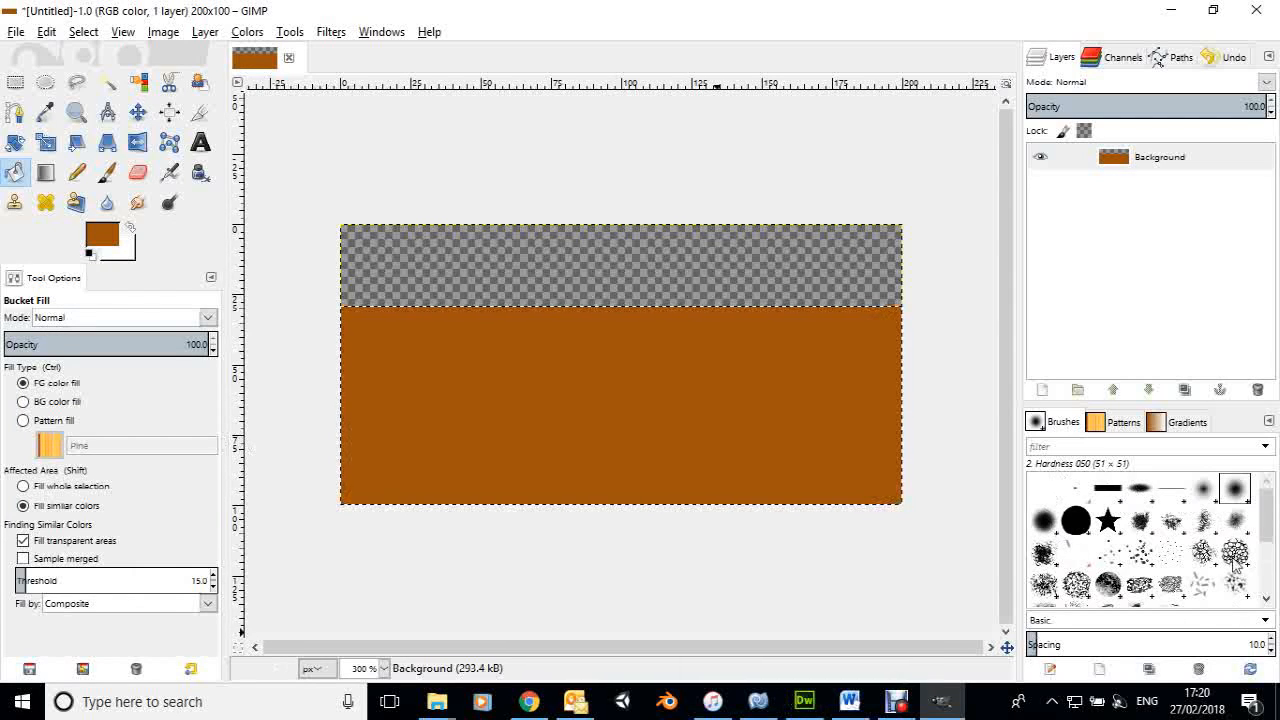
# Choose the Bristles 03 brush and change the foreground colour to a darker brown.
pyautogui.click(1171, 552)
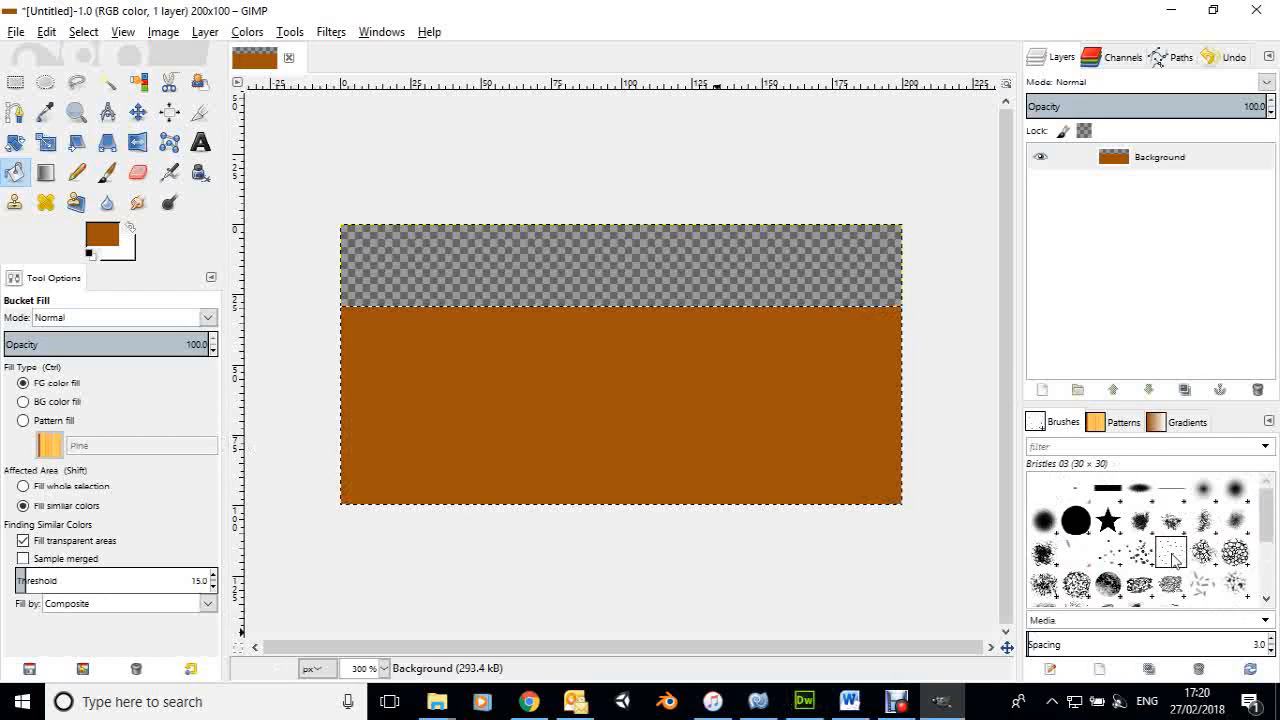
pyautogui.click(105, 236)
pyautogui.moveTo(107, 383); pyautogui.dragTo(81, 390)
pyautogui.click(268, 600)
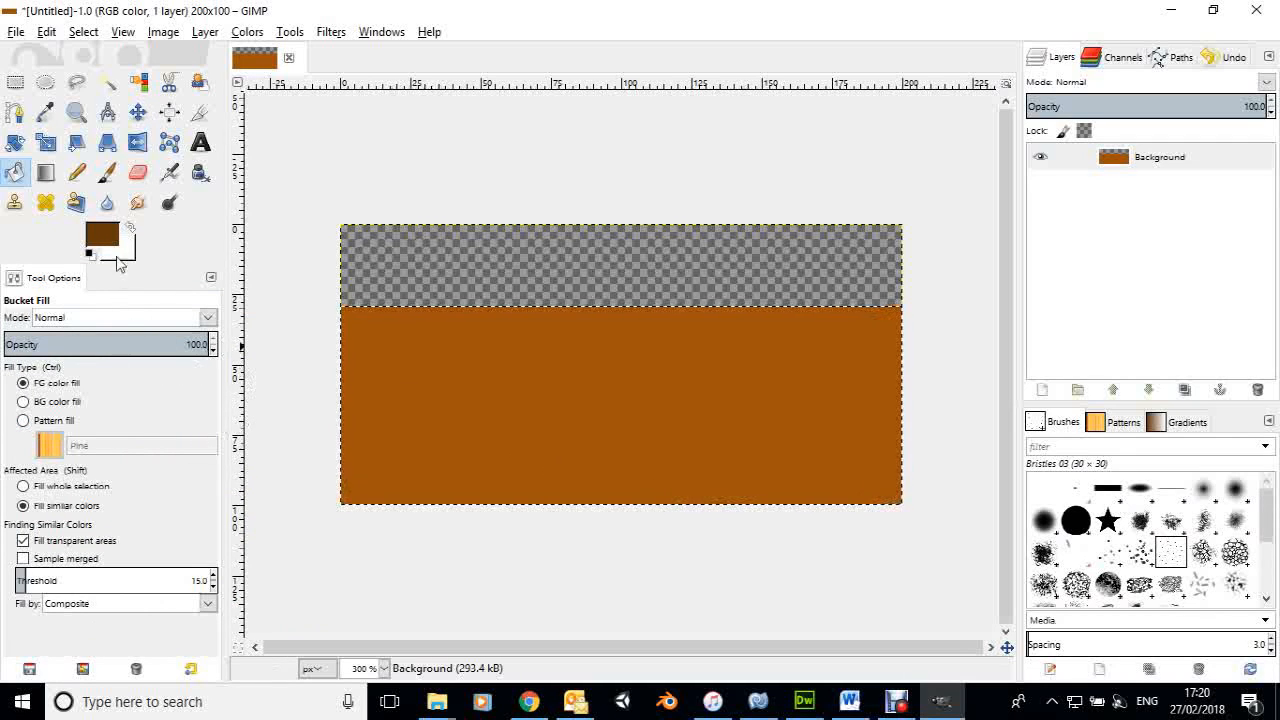
# Switch to the Paintbrush tool and set the brush size to 40.
pyautogui.click(107, 173)
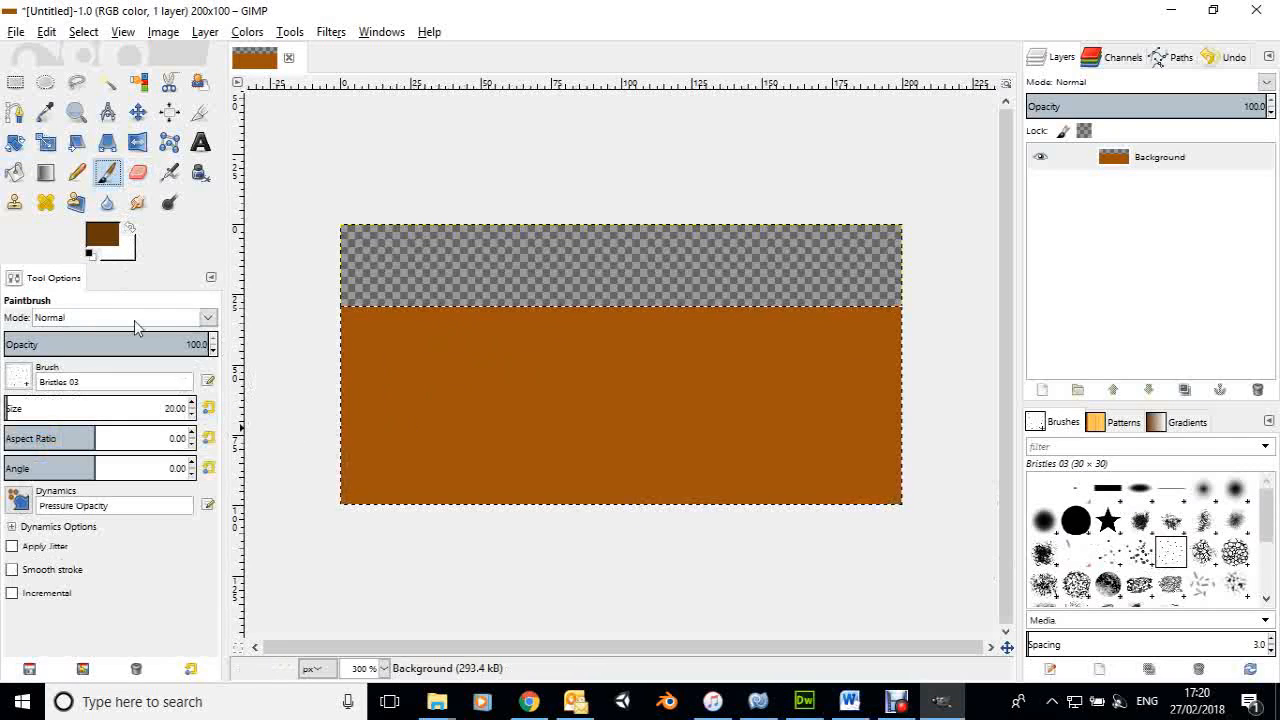
pyautogui.click(6, 409)
pyautogui.moveTo(6, 409); pyautogui.dragTo(14, 409)
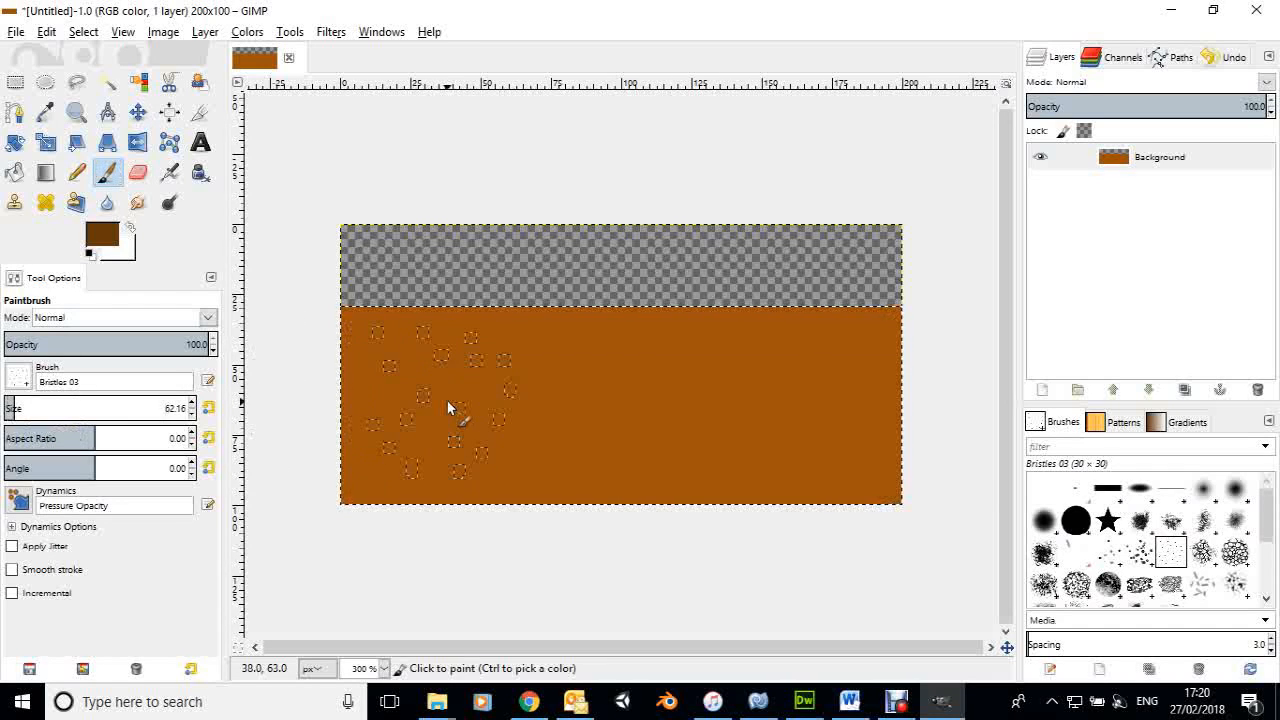
pyautogui.doubleClick(175, 409)
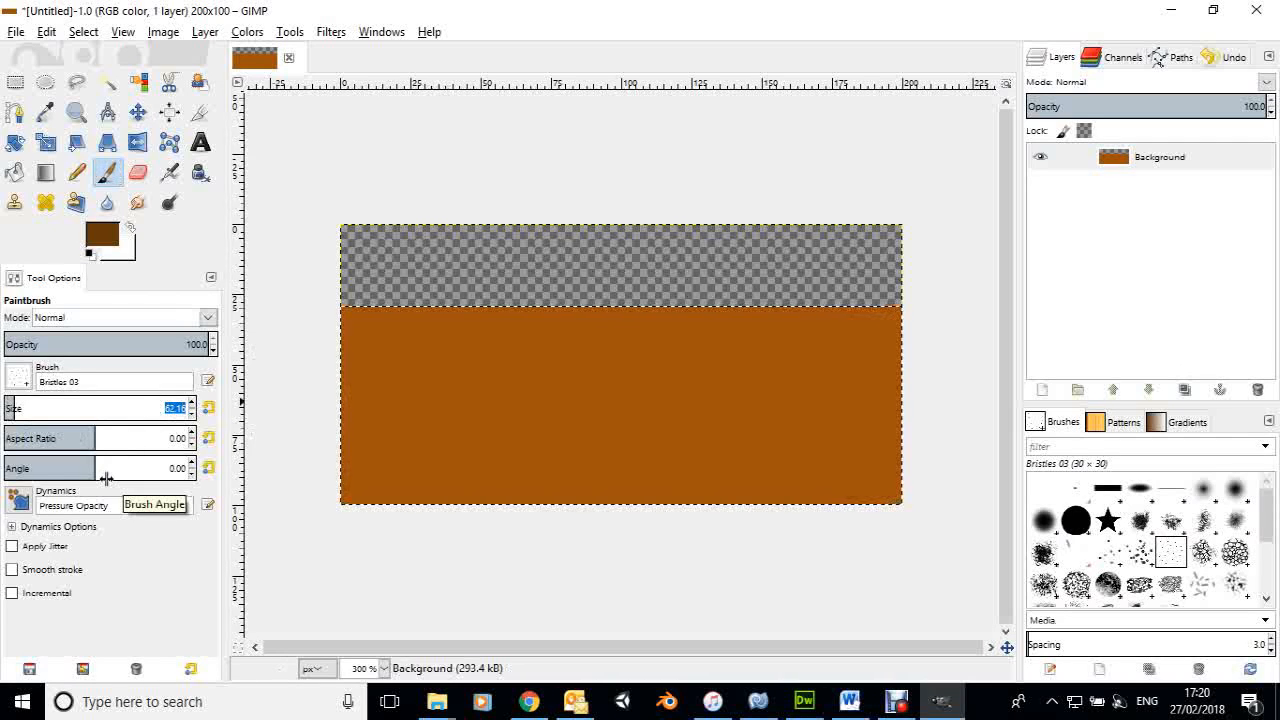
pyautogui.write('40')
pyautogui.press('Return')
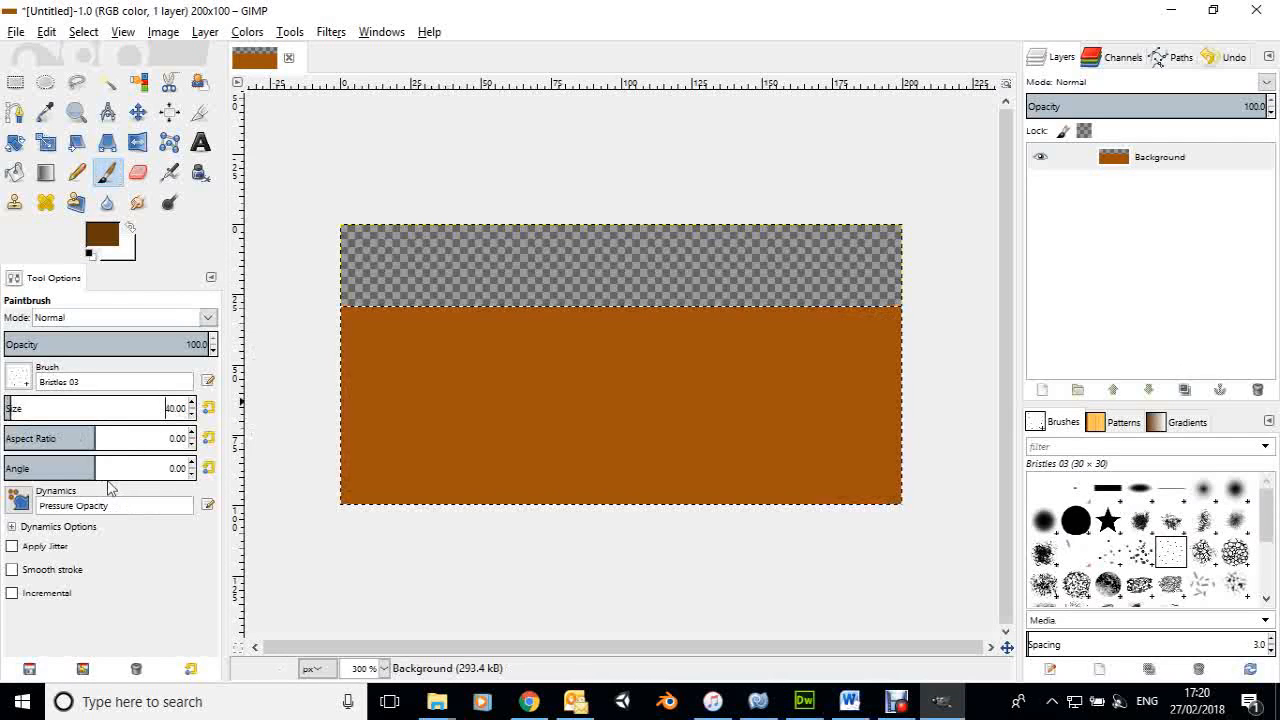
# Paint dark brown speckles across the whole brown area to give it an earthy texture.
pyautogui.click(510, 336)
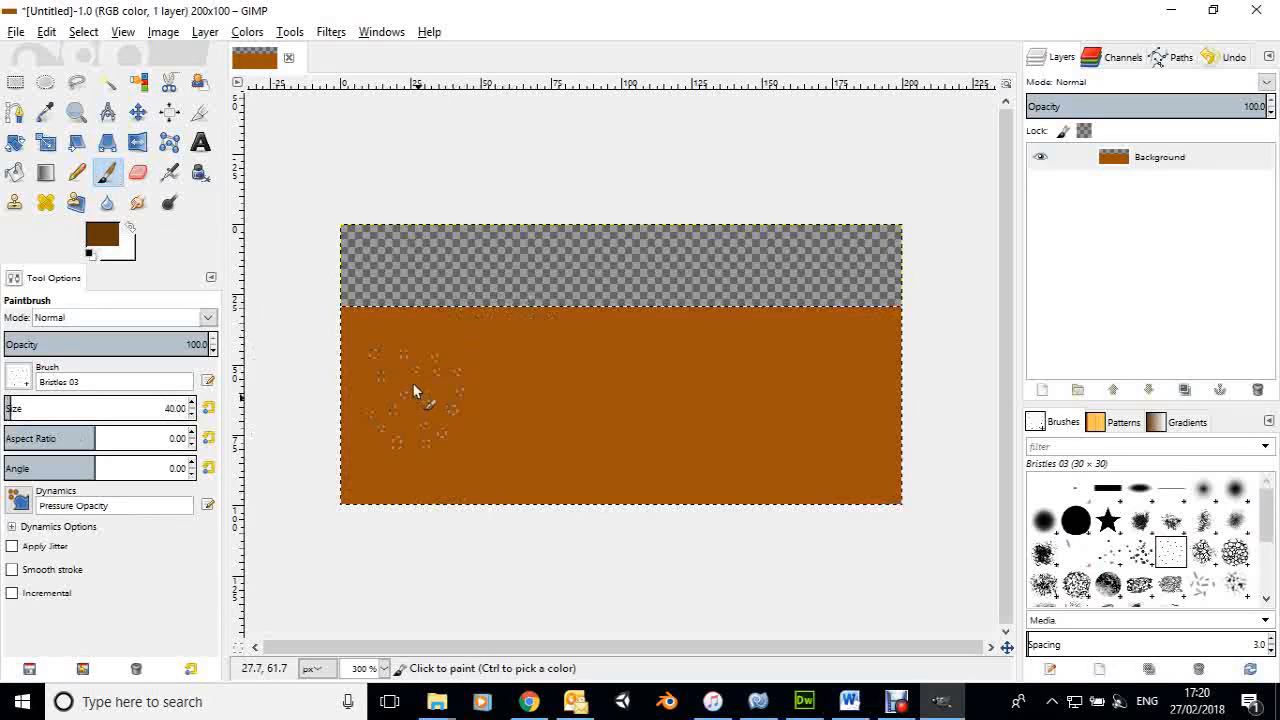
pyautogui.click(372, 338)
pyautogui.moveTo(392, 423)
pyautogui.mouseDown()
pyautogui.moveTo(504, 367)
pyautogui.moveTo(596, 411)
pyautogui.moveTo(633, 358)
pyautogui.moveTo(731, 340)
pyautogui.moveTo(792, 440)
pyautogui.moveTo(833, 380)
pyautogui.mouseUp()
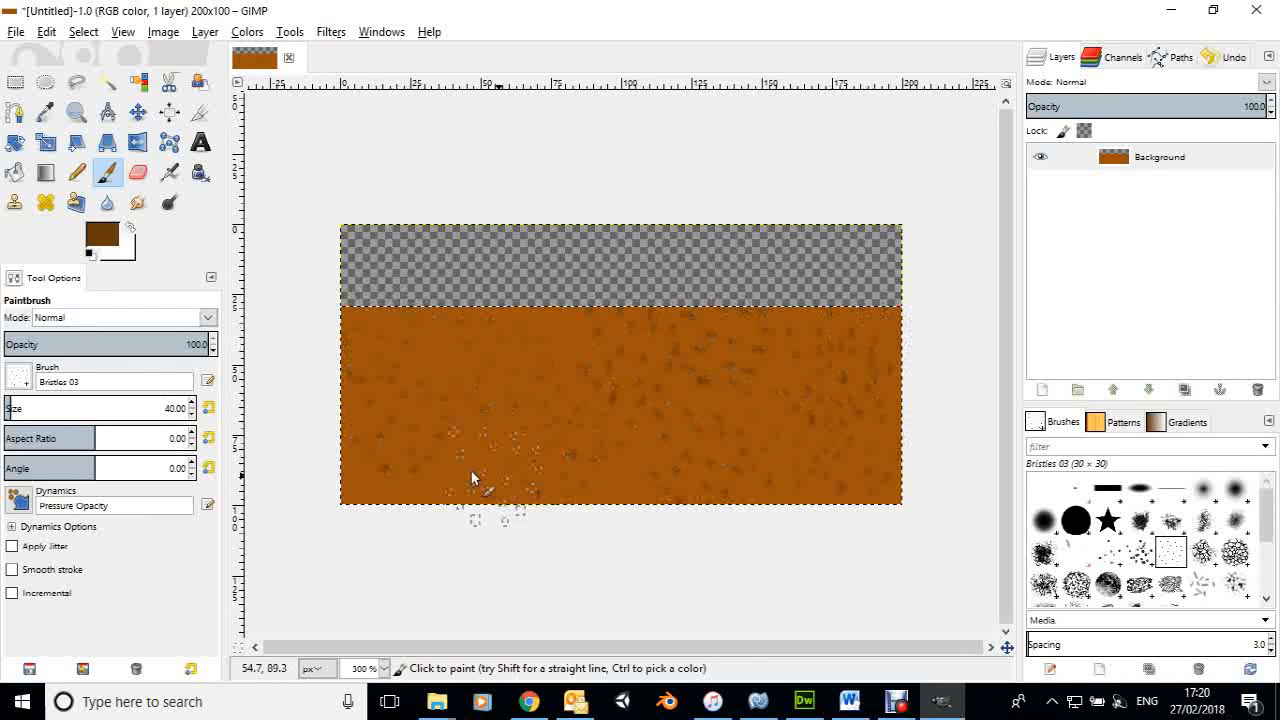
pyautogui.click(381, 501)
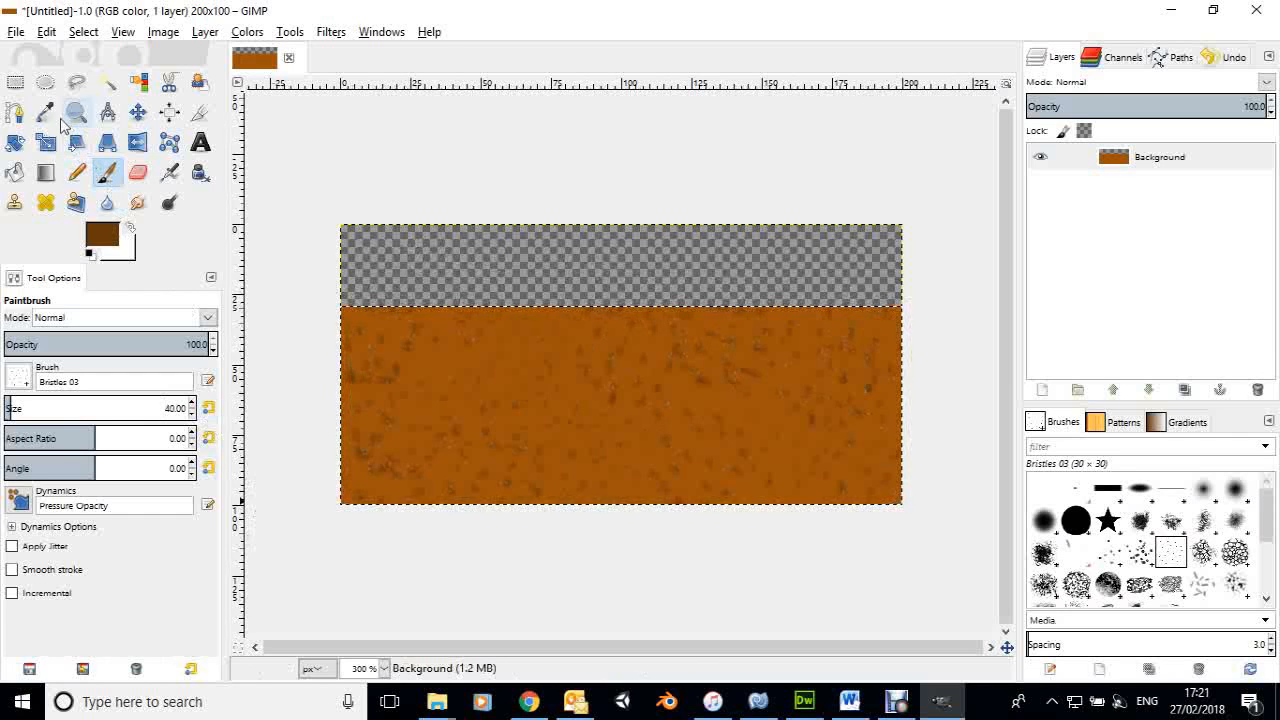
# Add a new transparent 200 × 100 px layer above the background and clear the current selection.
pyautogui.click(18, 88)
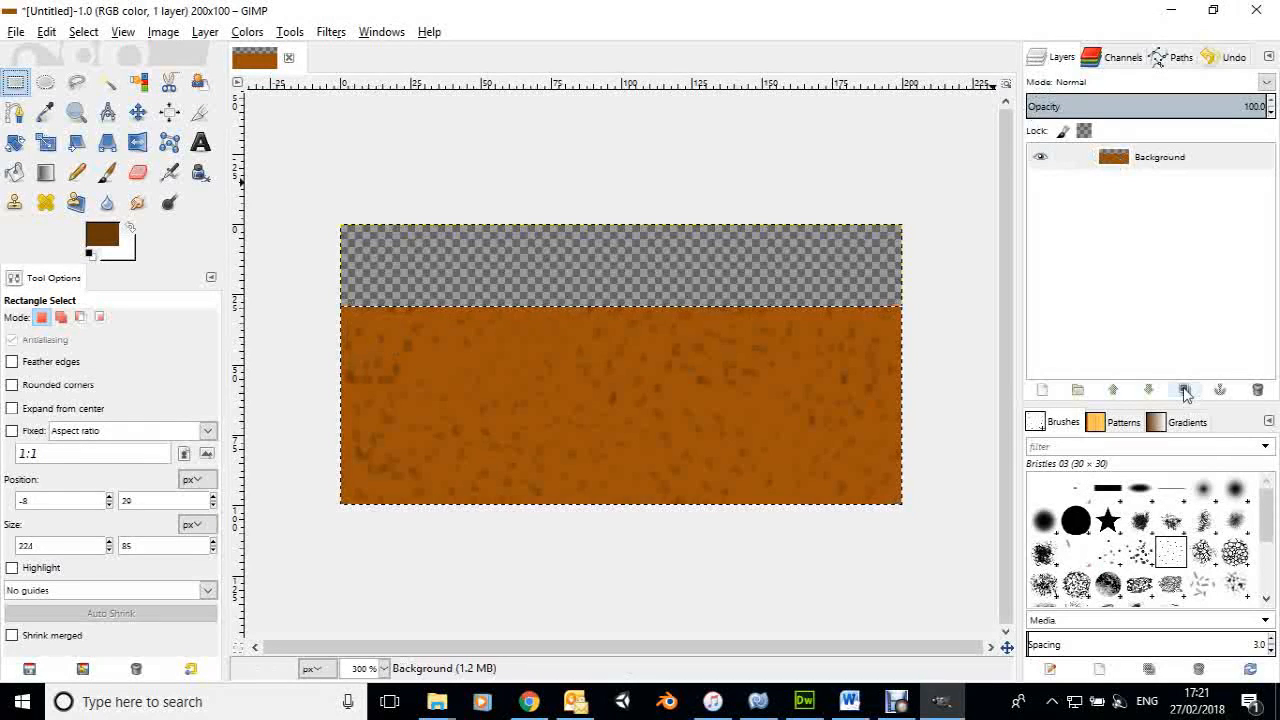
pyautogui.click(1042, 392)
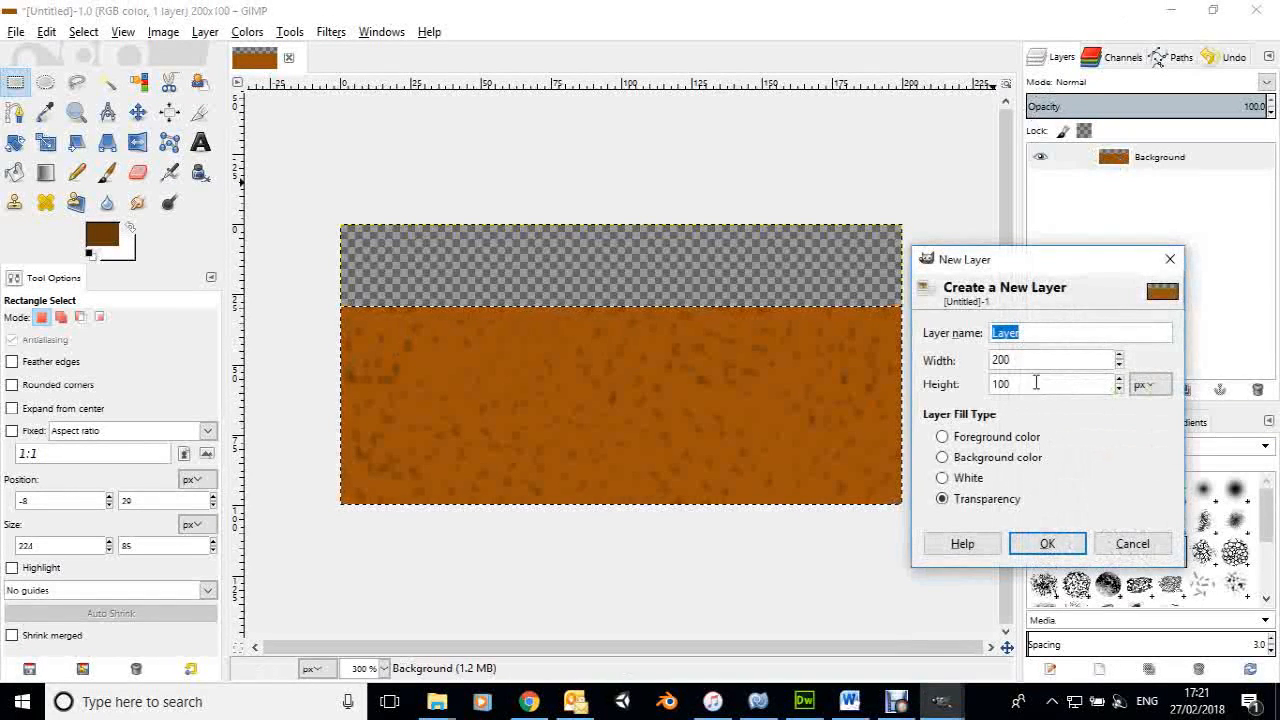
pyautogui.click(1043, 543)
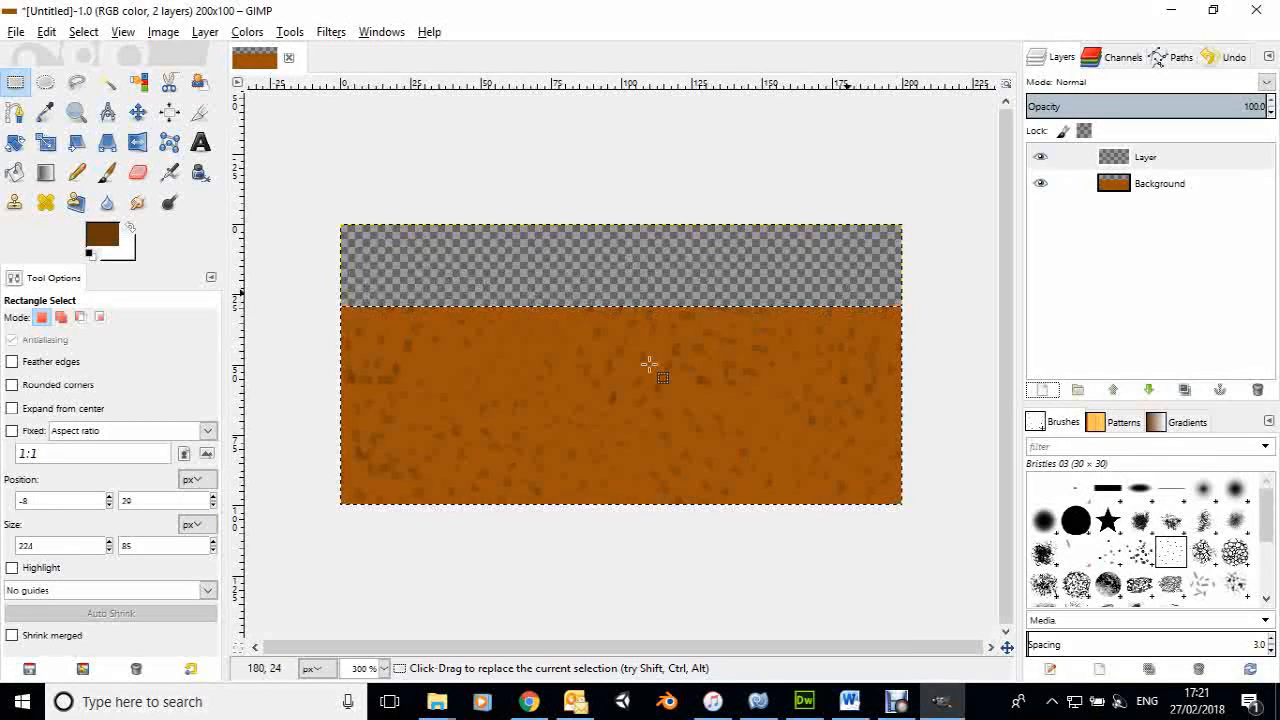
pyautogui.click(84, 33)
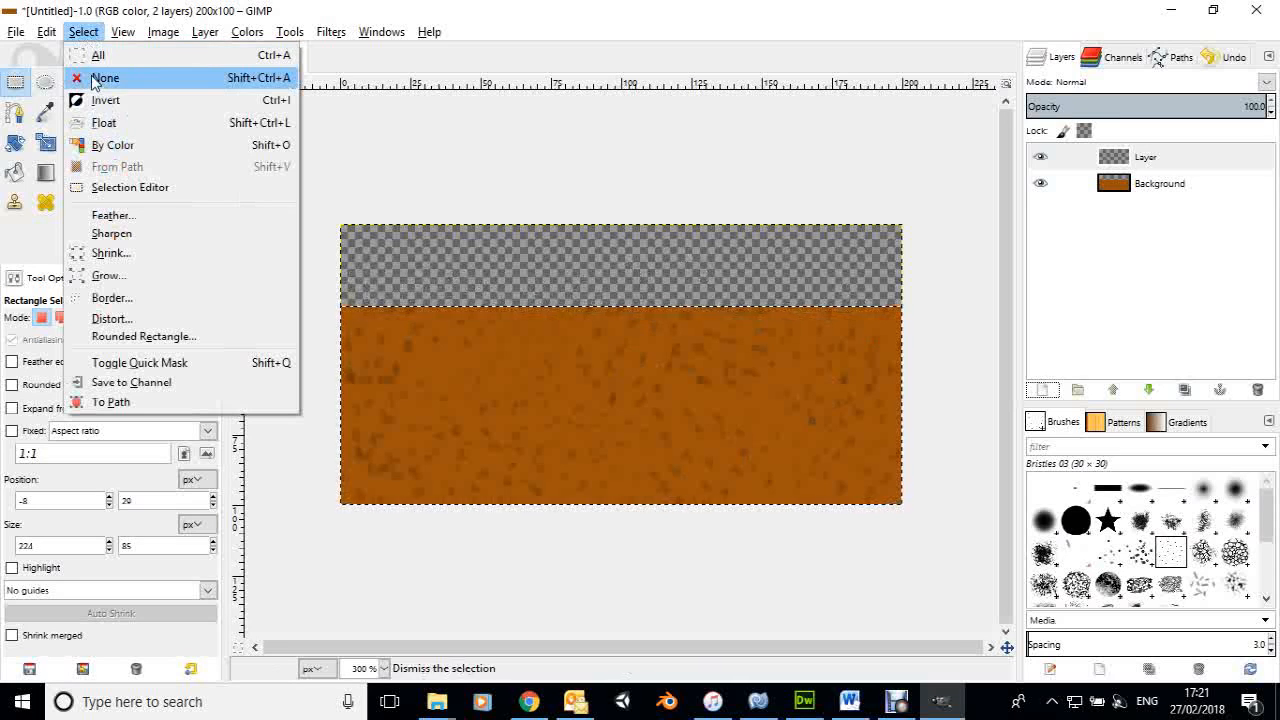
pyautogui.click(100, 78)
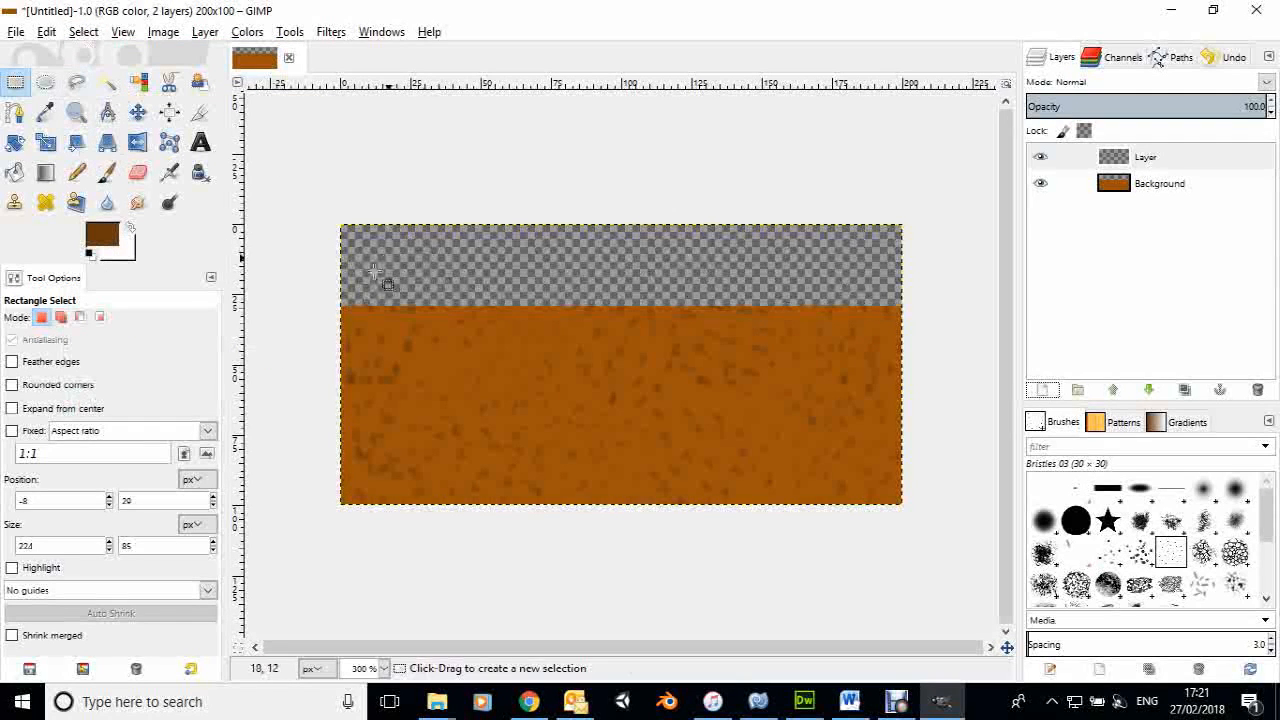
# Switch to the Paintbrush tool and choose the Pencil 02 brush.
pyautogui.moveTo(1263, 537); pyautogui.dragTo(1266, 567)
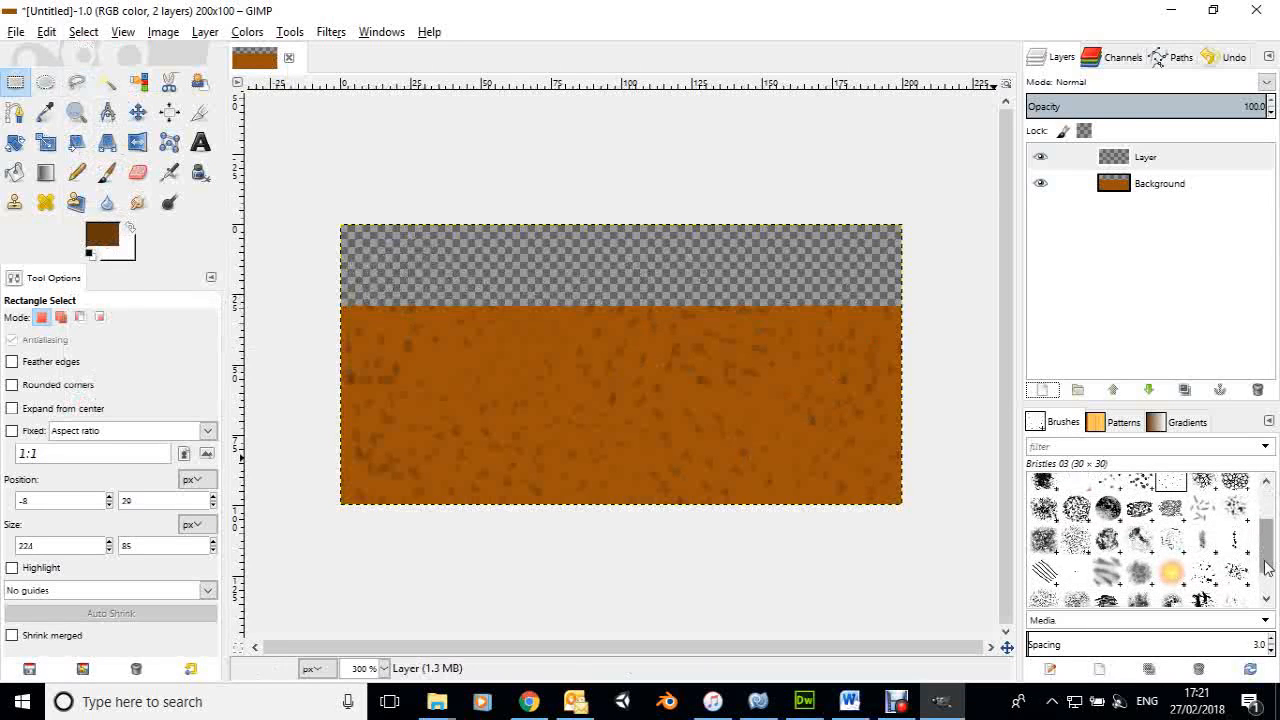
pyautogui.click(107, 172)
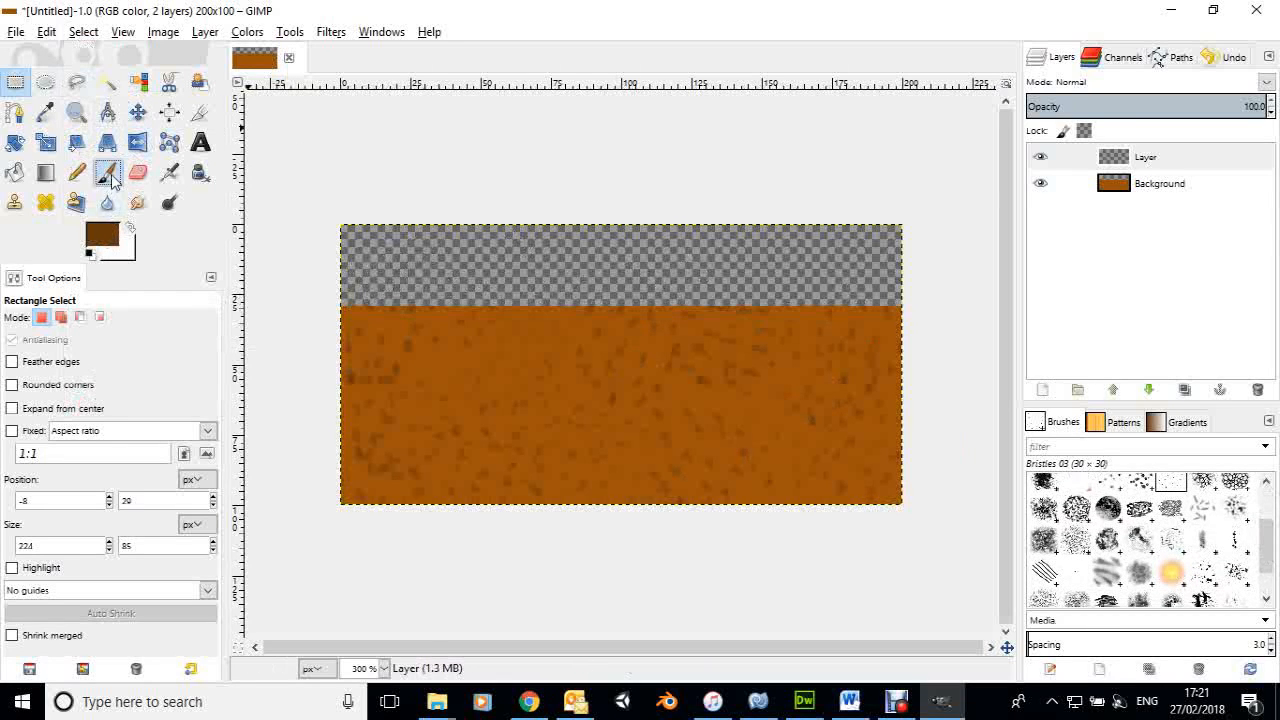
pyautogui.click(1236, 541)
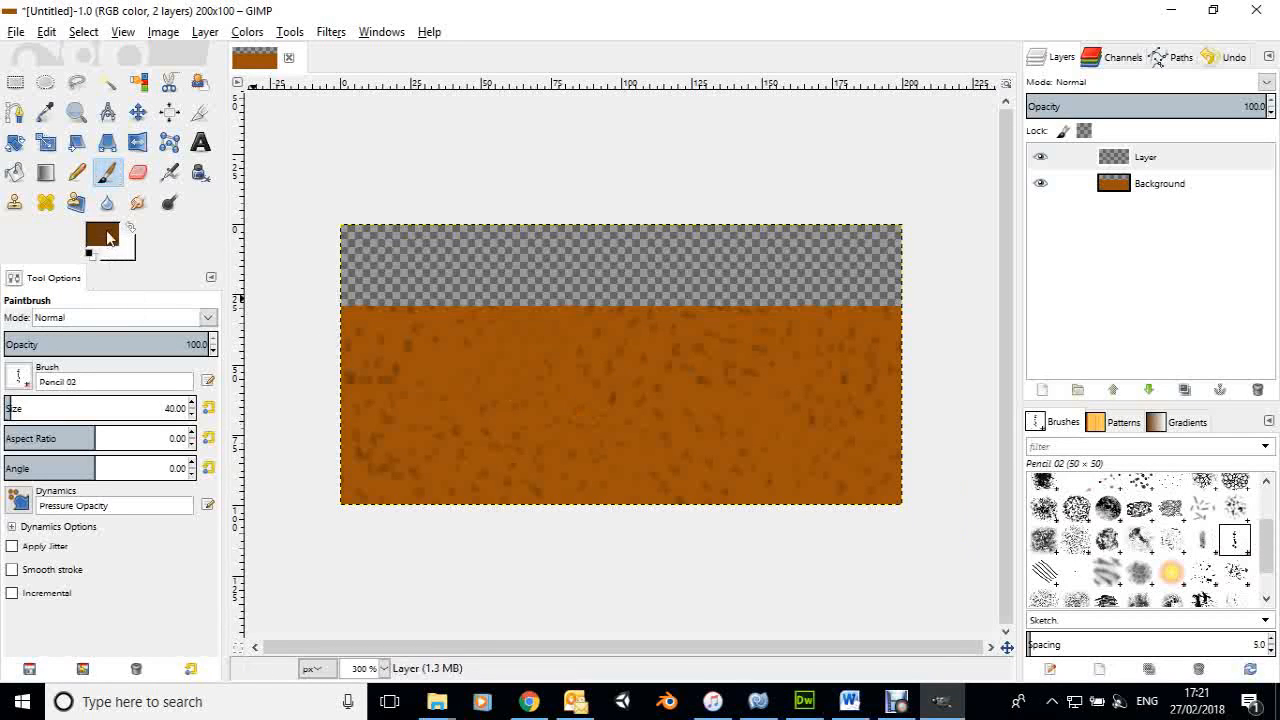
# Change the foreground colour to a grass green (22830f).
pyautogui.click(104, 236)
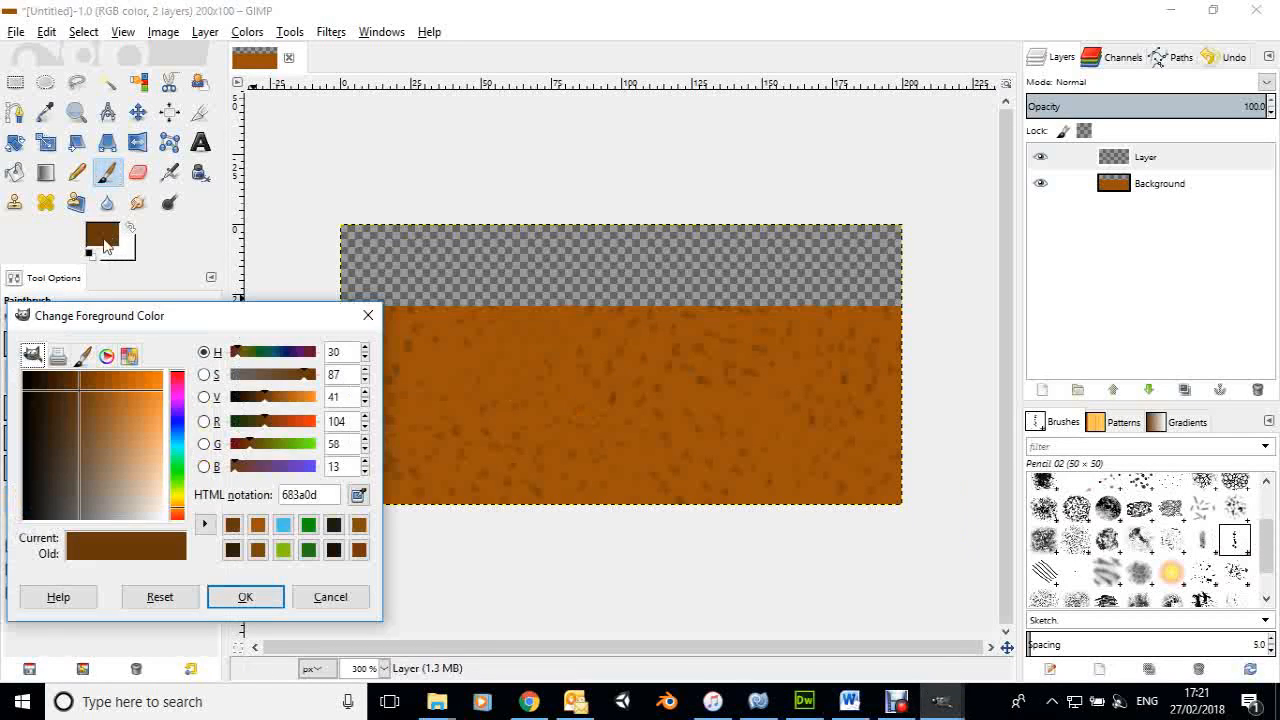
pyautogui.click(178, 483)
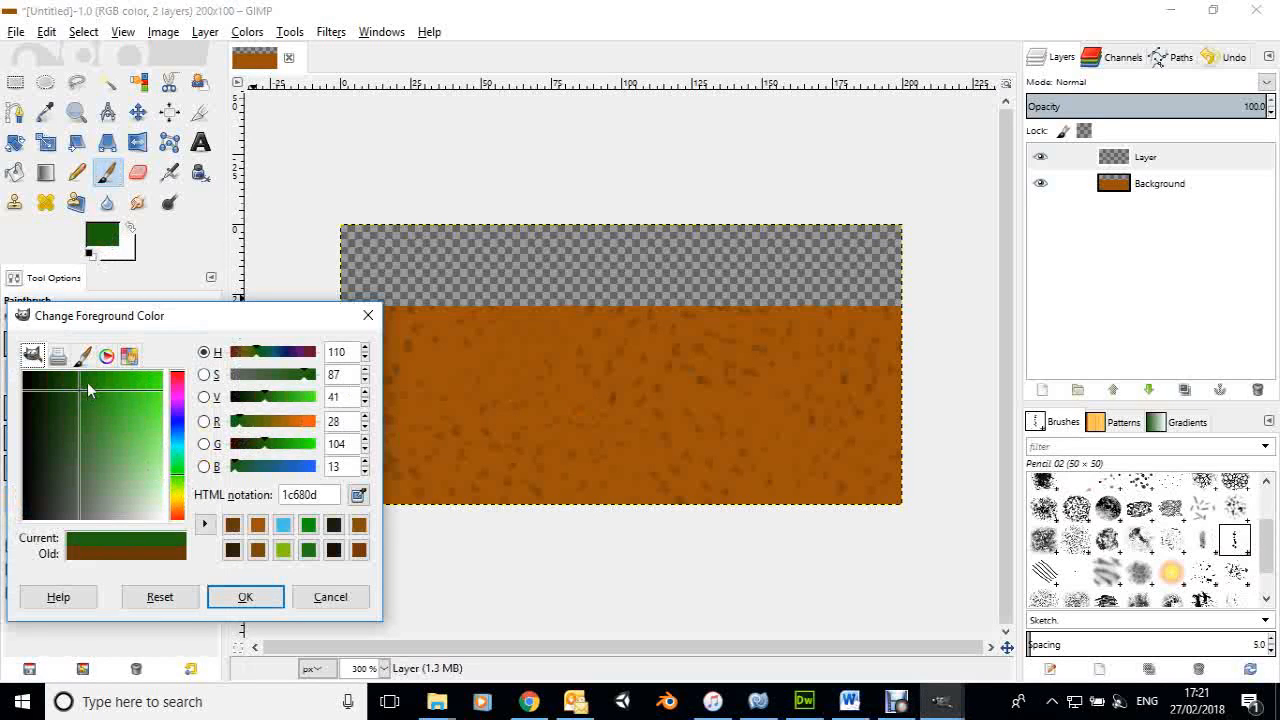
pyautogui.moveTo(89, 378); pyautogui.dragTo(90, 390)
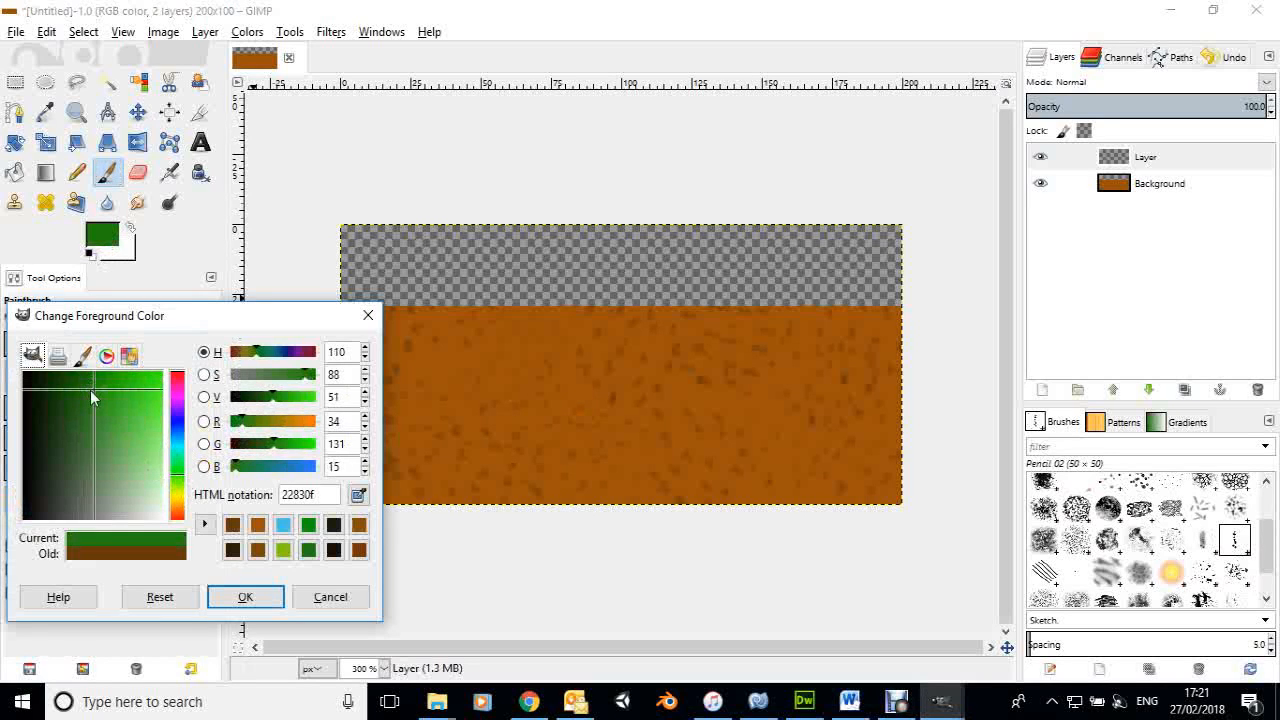
pyautogui.click(243, 597)
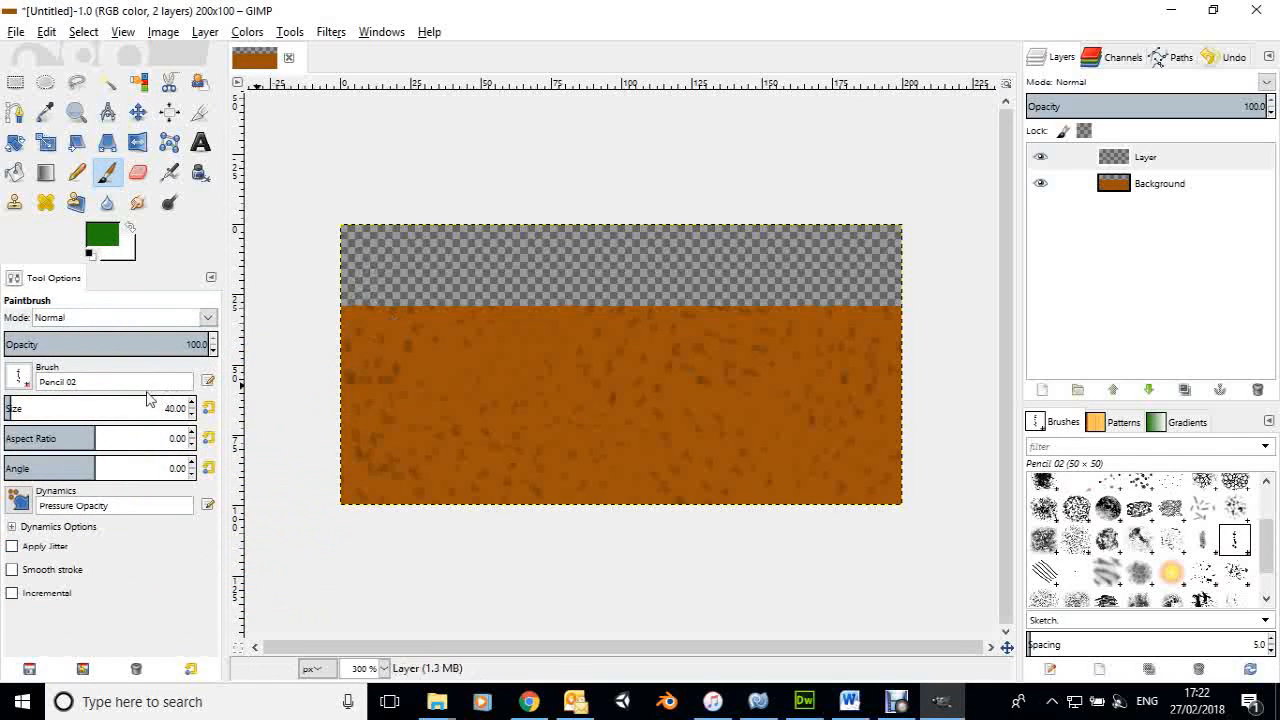
# Paint a green grass strip along the full top edge of the brown ground, using brush size 20 with jitter applied.
pyautogui.moveTo(10, 410); pyautogui.dragTo(3, 412)
pyautogui.moveTo(6, 412); pyautogui.dragTo(3, 420)
pyautogui.press('Return')
pyautogui.click(12, 547)
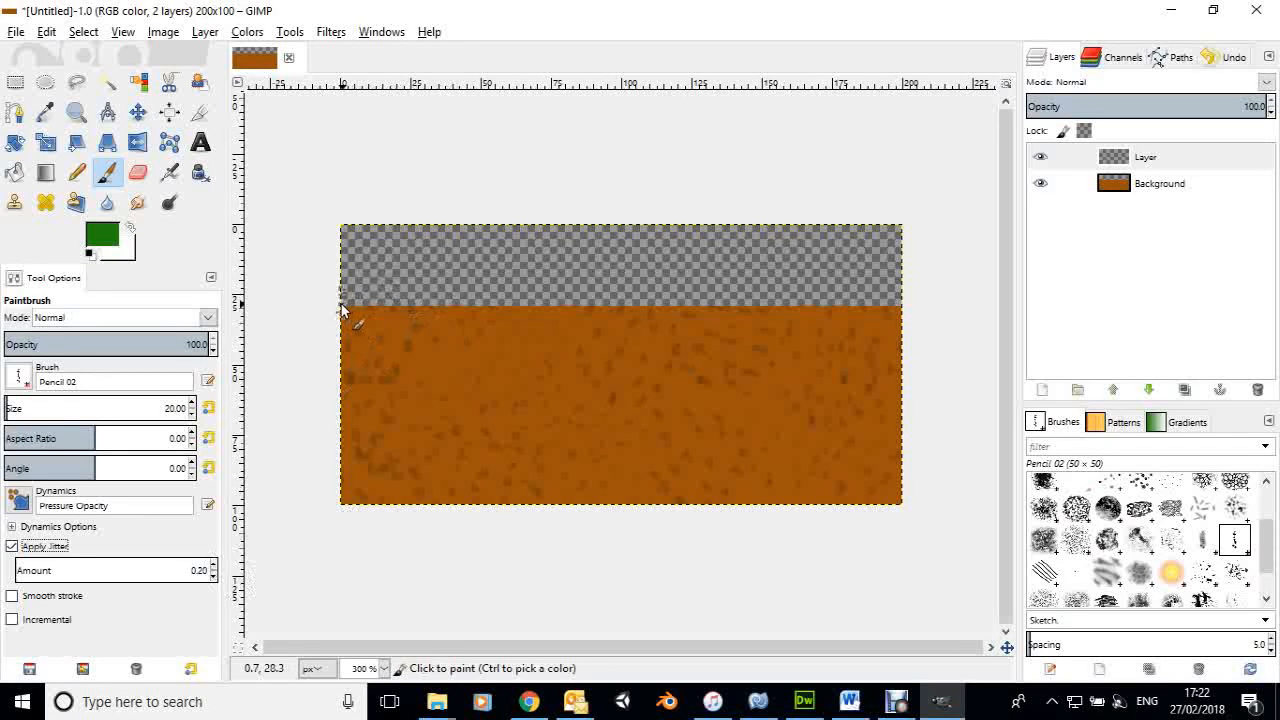
pyautogui.moveTo(350, 307); pyautogui.dragTo(477, 312)
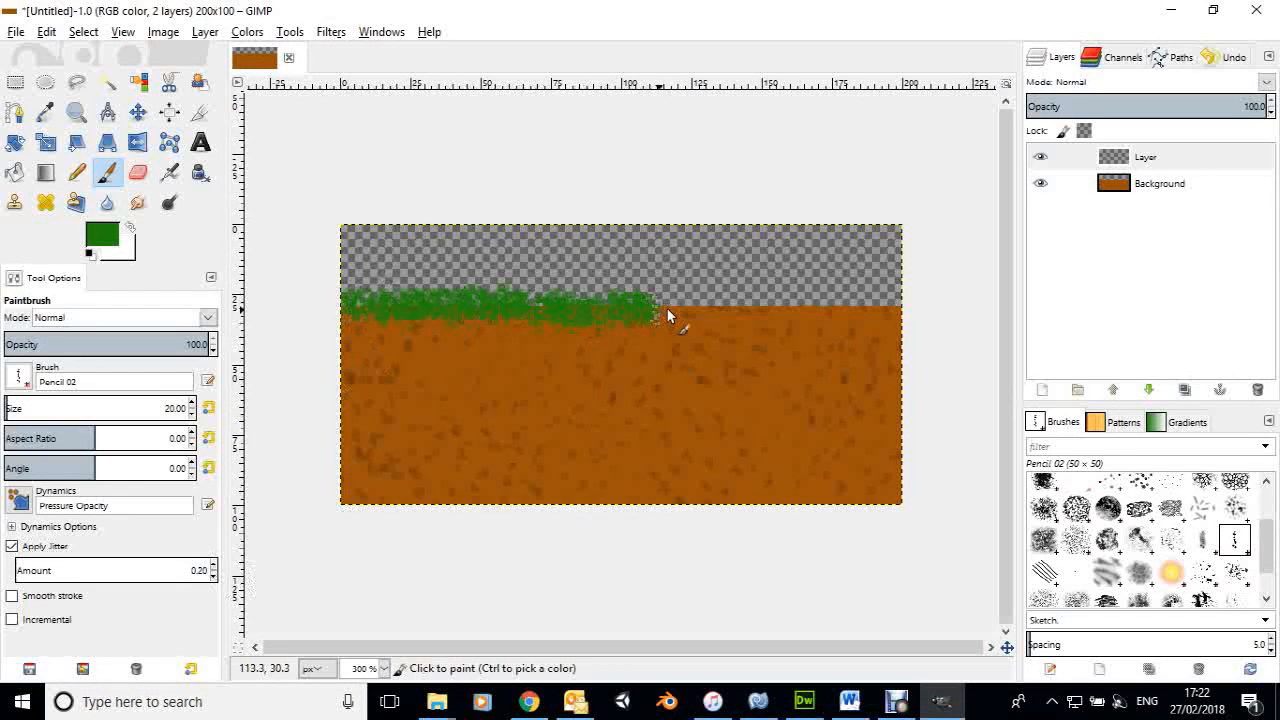
pyautogui.moveTo(820, 318)
pyautogui.mouseDown()
pyautogui.moveTo(914, 317)
pyautogui.moveTo(894, 334)
pyautogui.mouseUp()
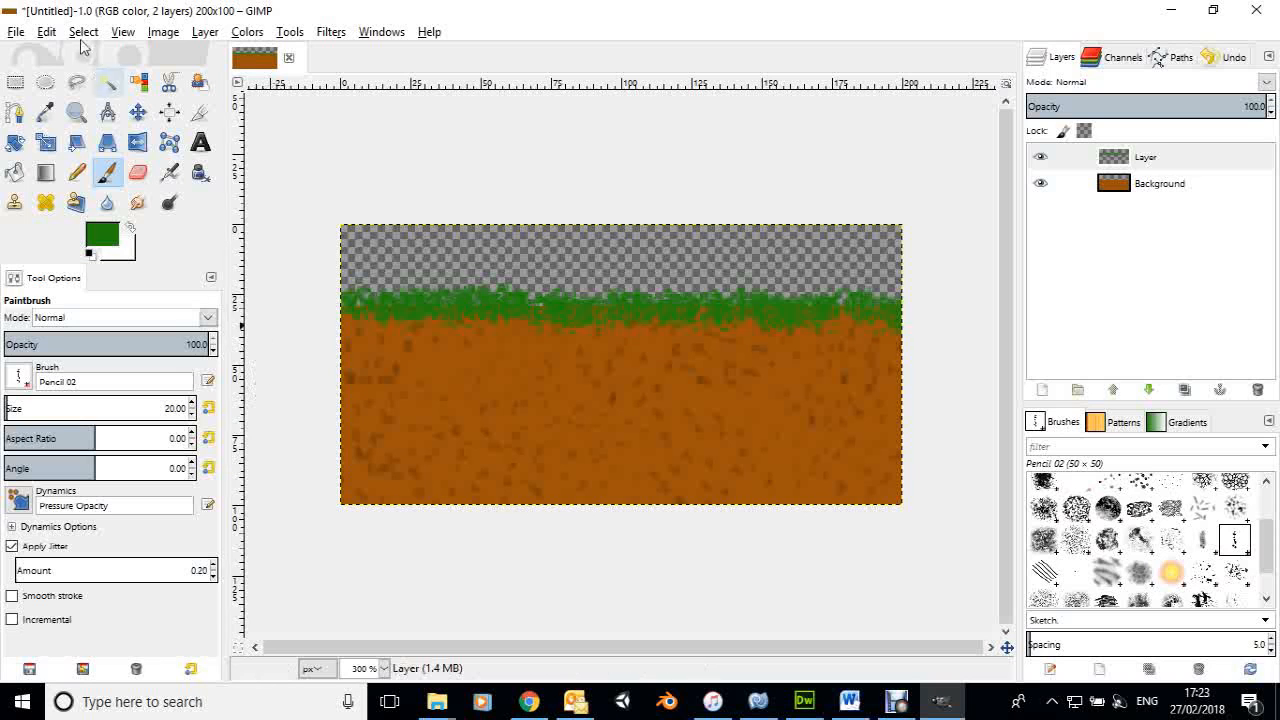
# Save the image as ground.xcf in Documents > Game Development > Unity Projects > CannonShot > Source Graphics.
pyautogui.click(15, 35)
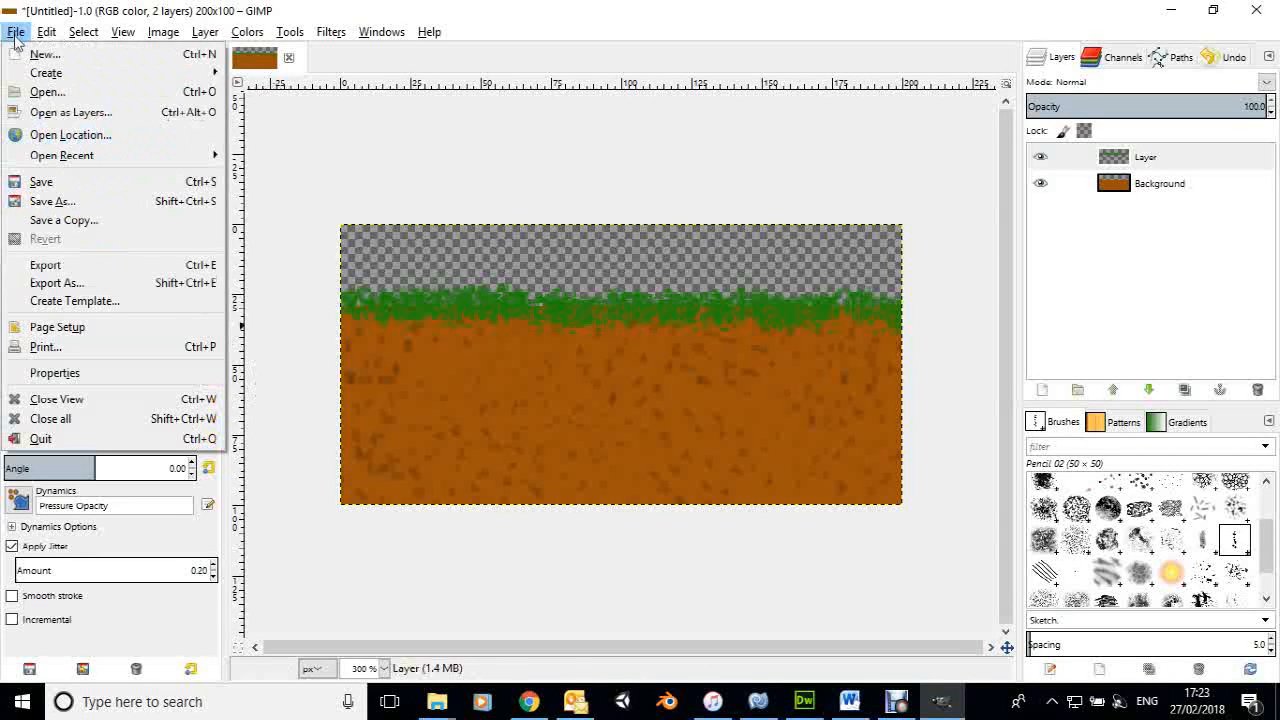
pyautogui.click(53, 202)
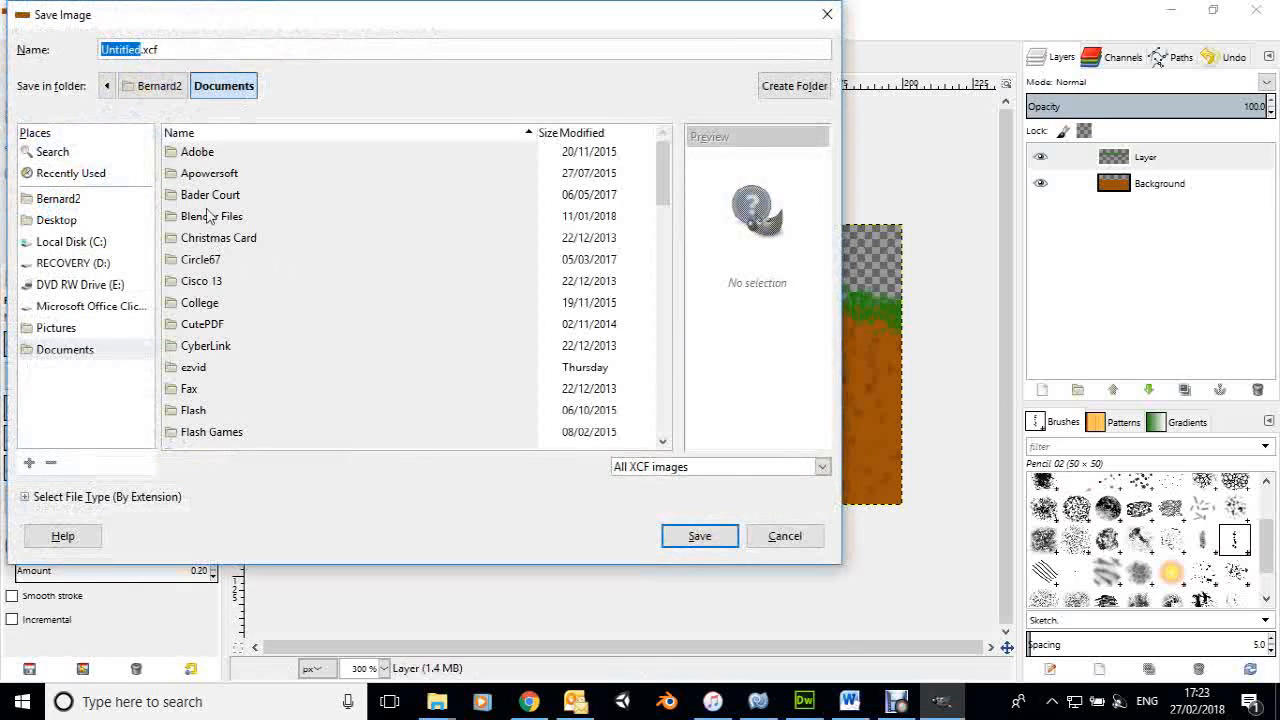
pyautogui.scroll(-3, 290, 252)
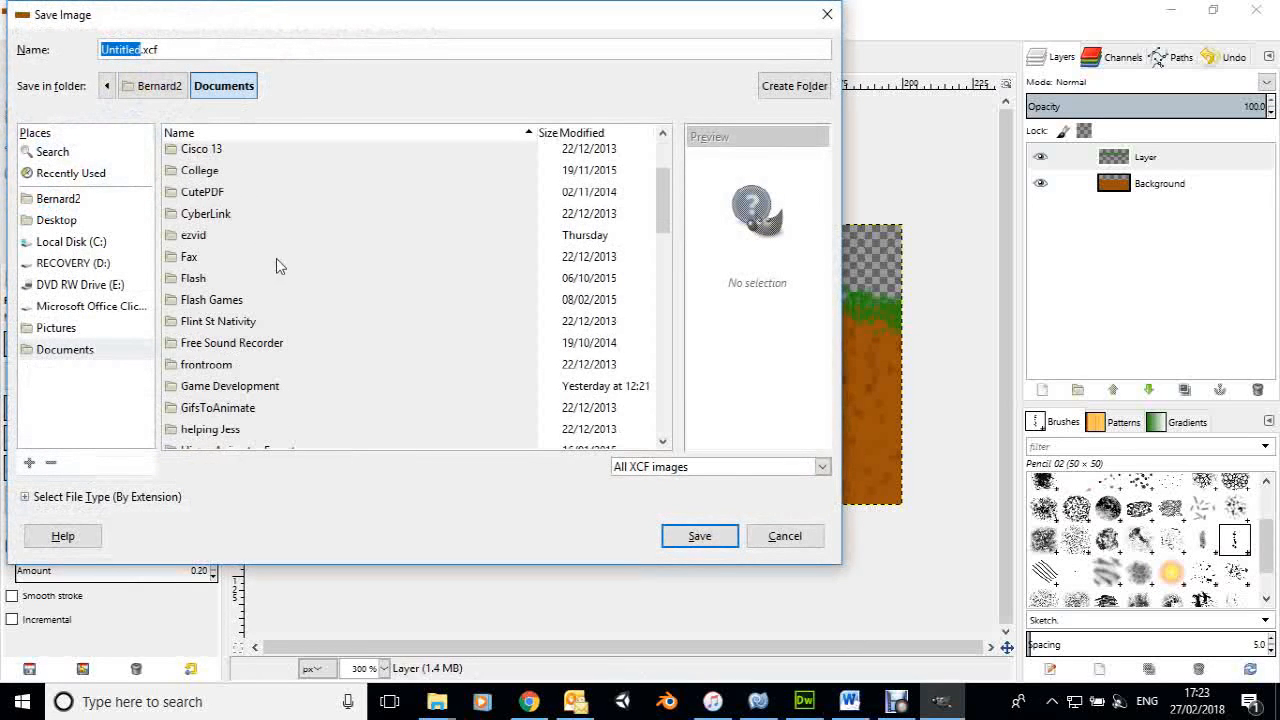
pyautogui.doubleClick(228, 388)
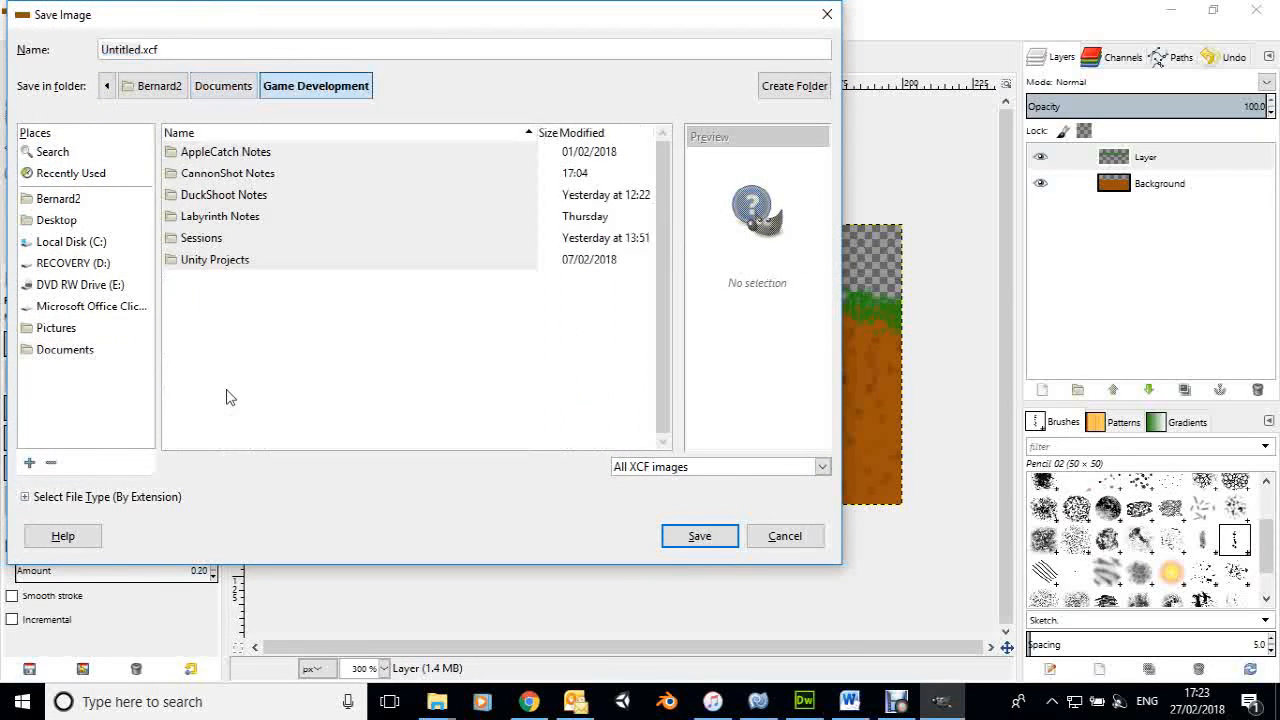
pyautogui.doubleClick(183, 260)
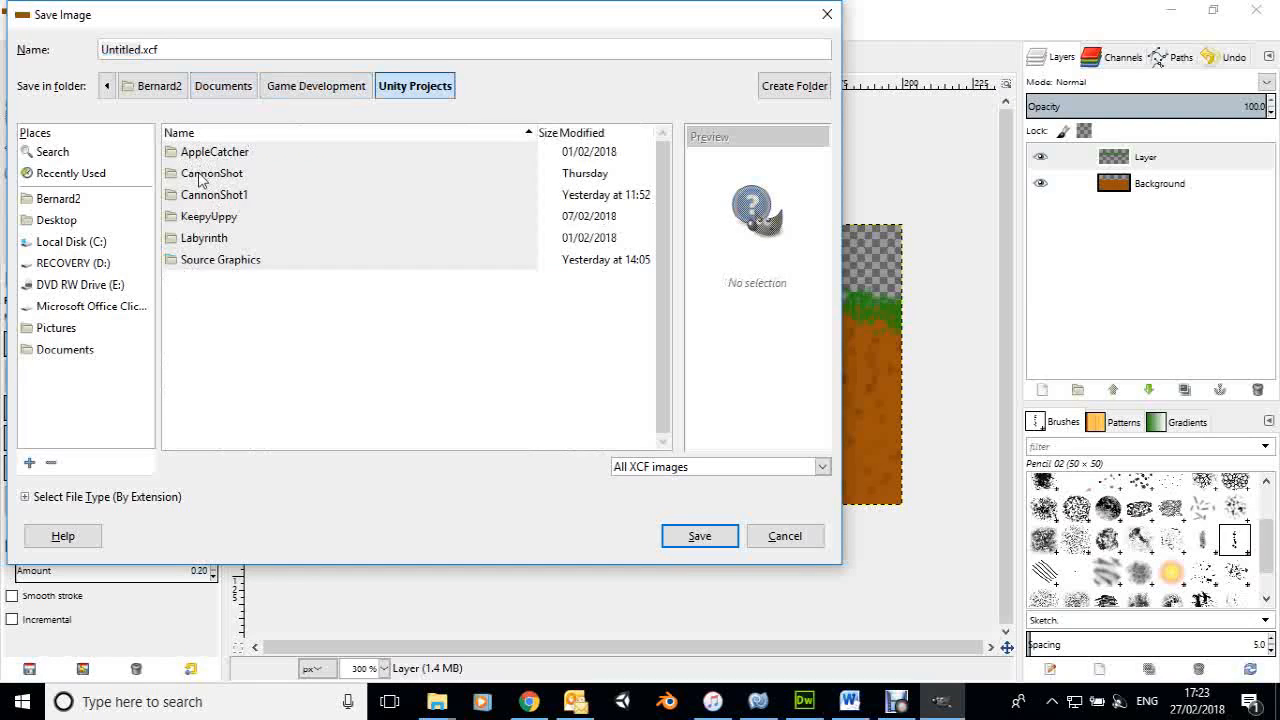
pyautogui.doubleClick(200, 174)
pyautogui.doubleClick(199, 174)
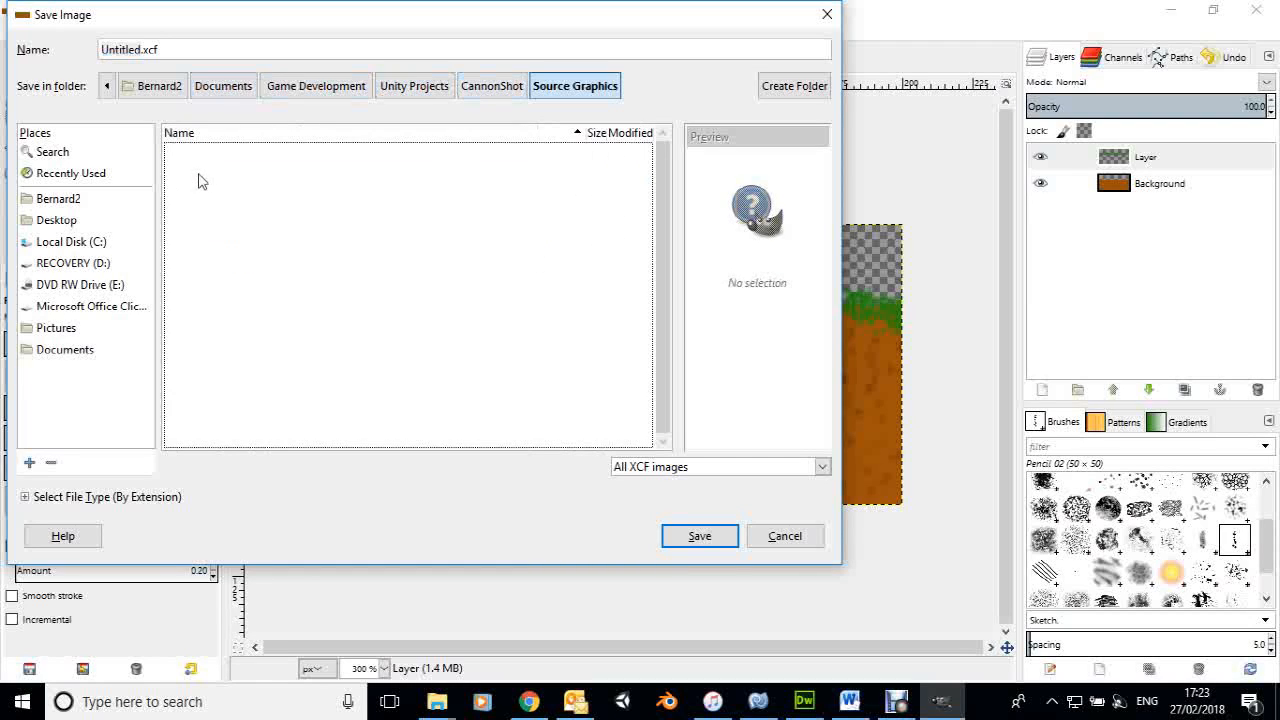
pyautogui.doubleClick(128, 49)
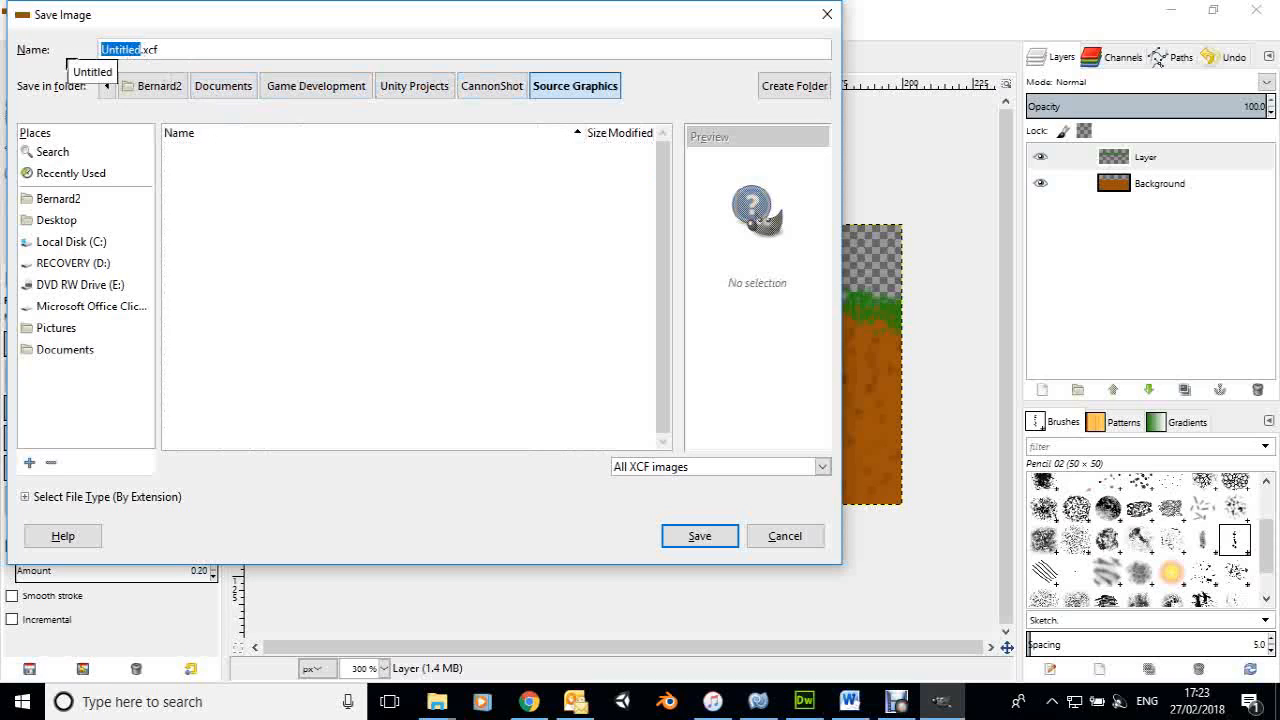
pyautogui.write('grou')
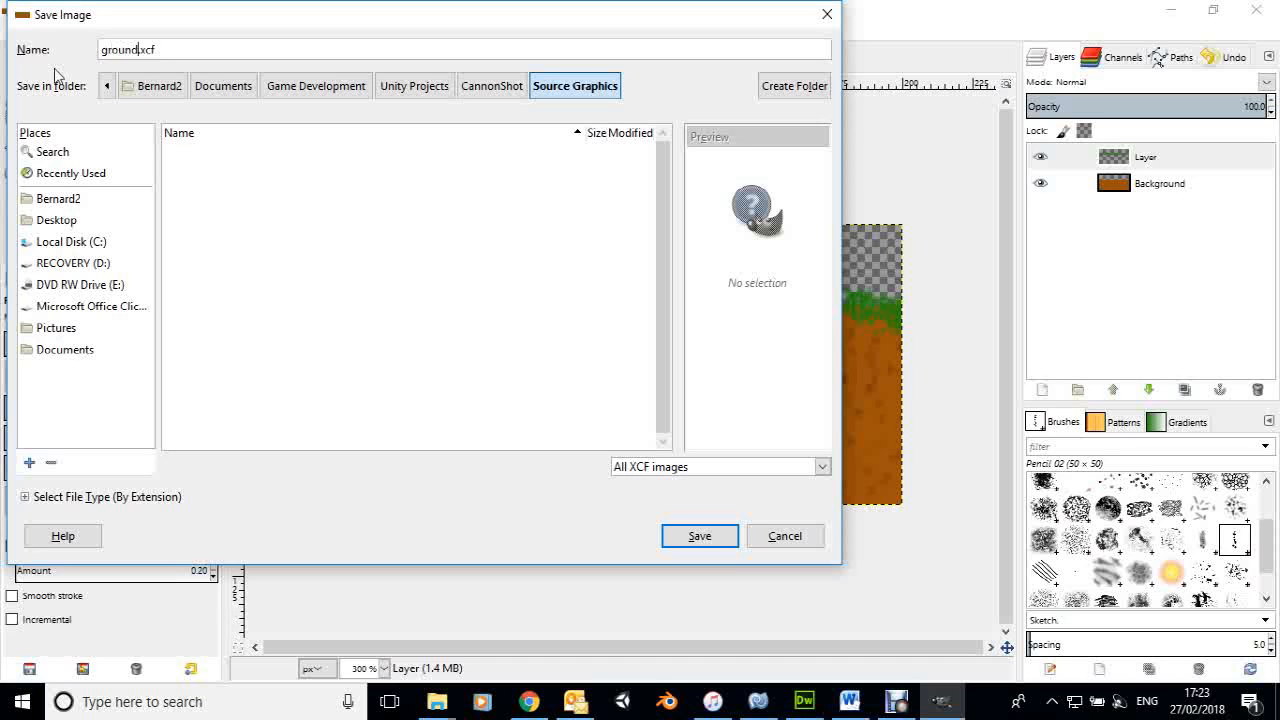
pyautogui.press('Return')
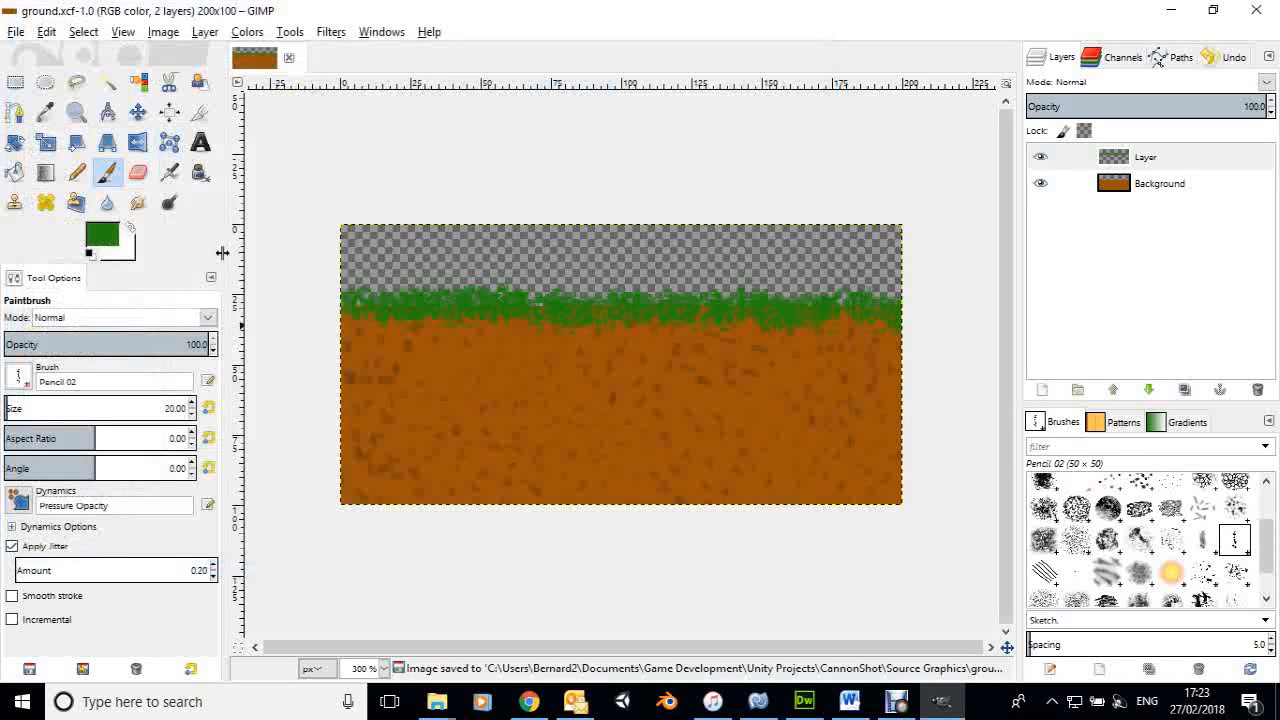
# Export the image as ground.png to the CannonShot Source Graphics folder with the existing PNG options.
pyautogui.click(17, 33)
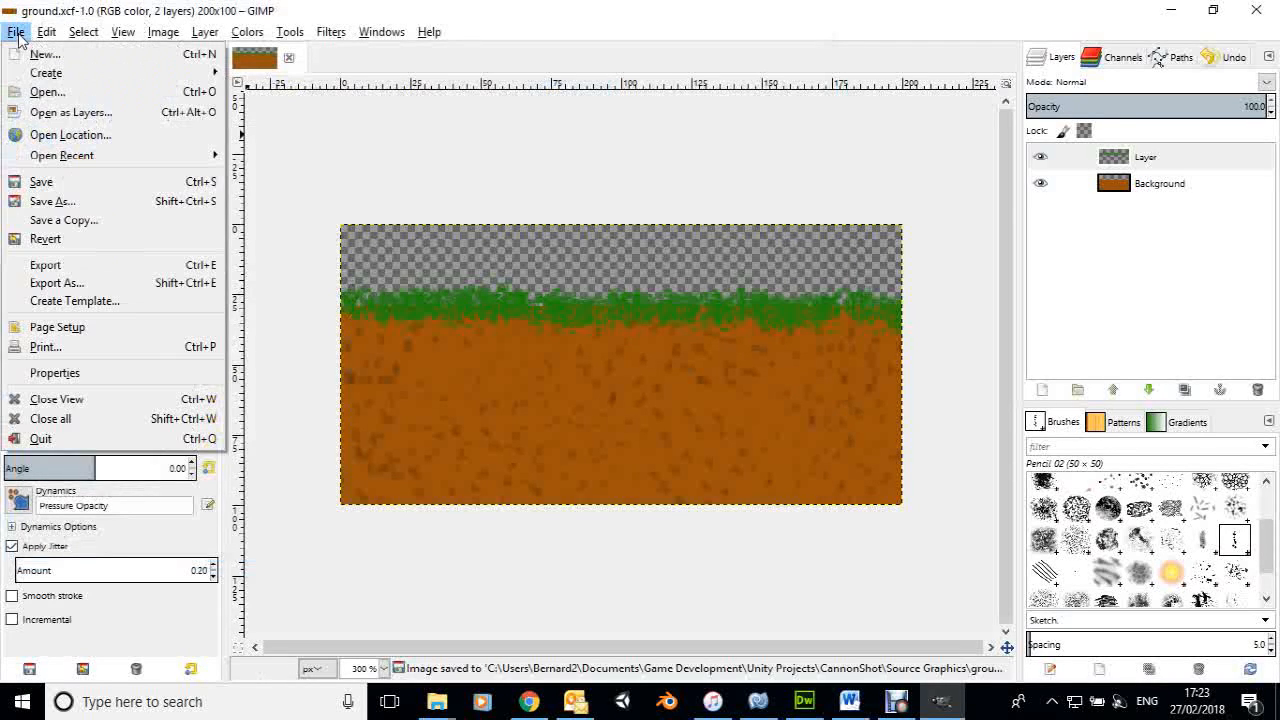
pyautogui.click(62, 284)
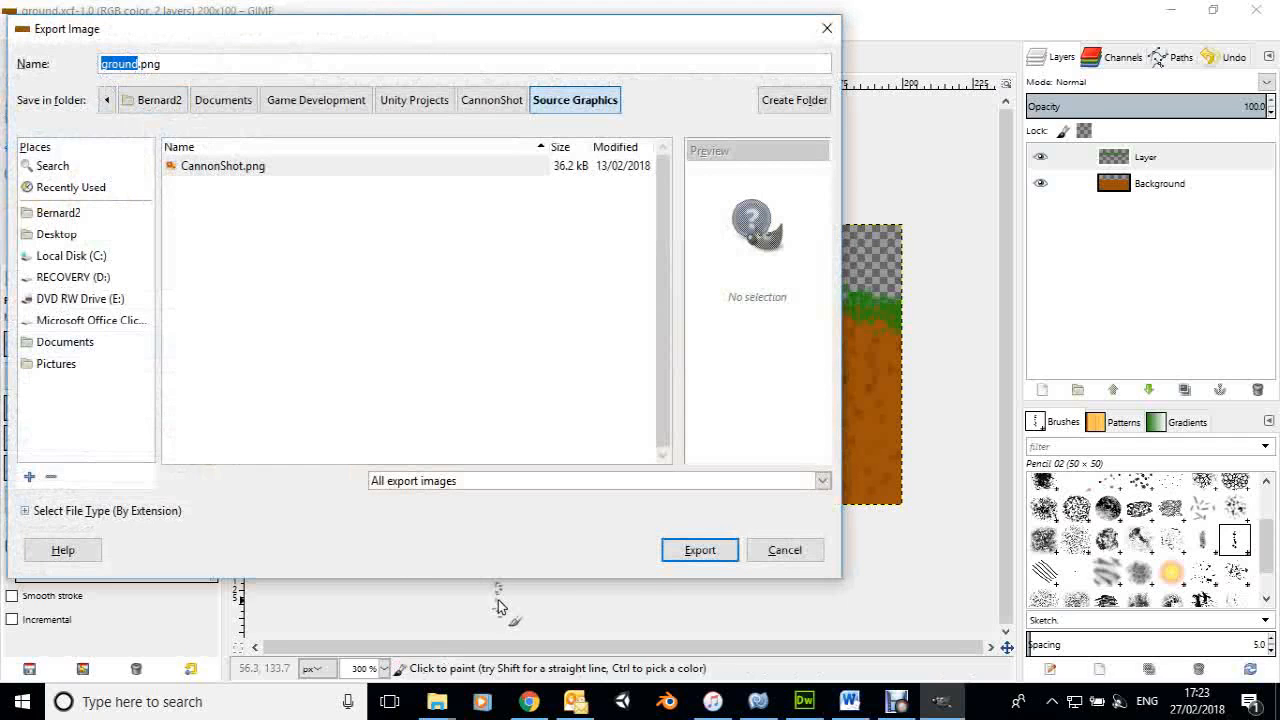
pyautogui.click(698, 551)
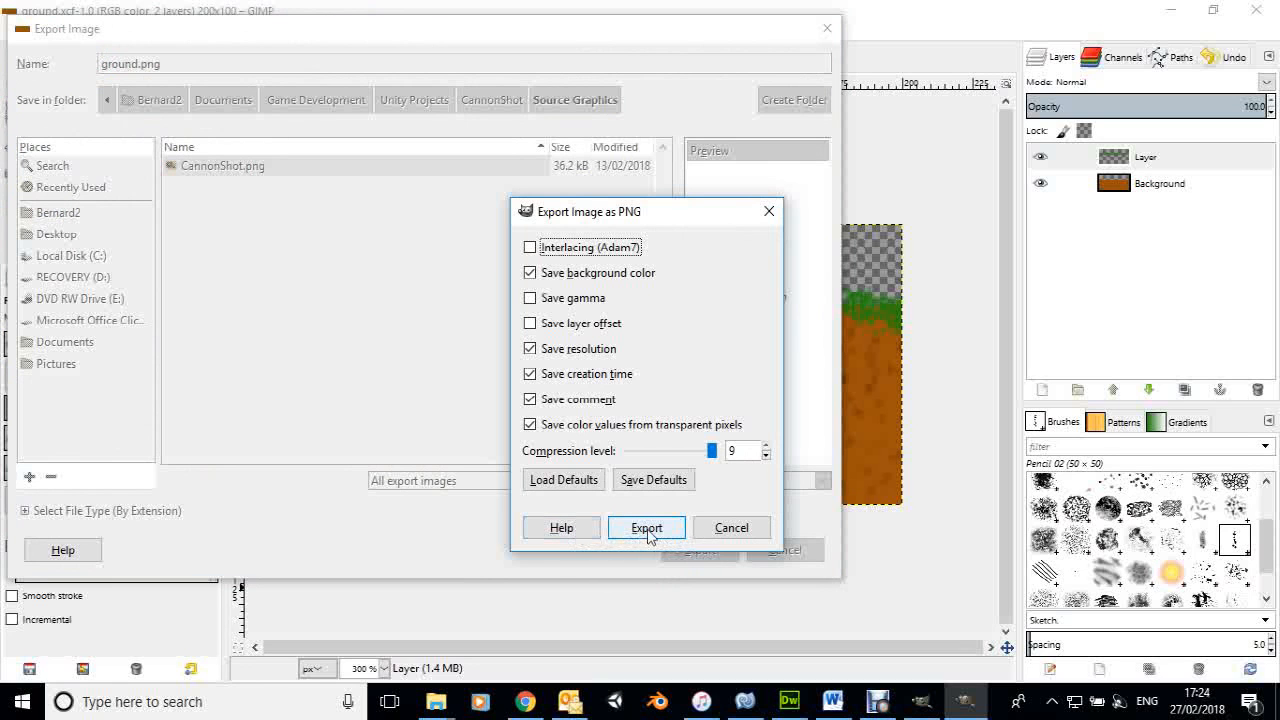
pyautogui.click(646, 530)
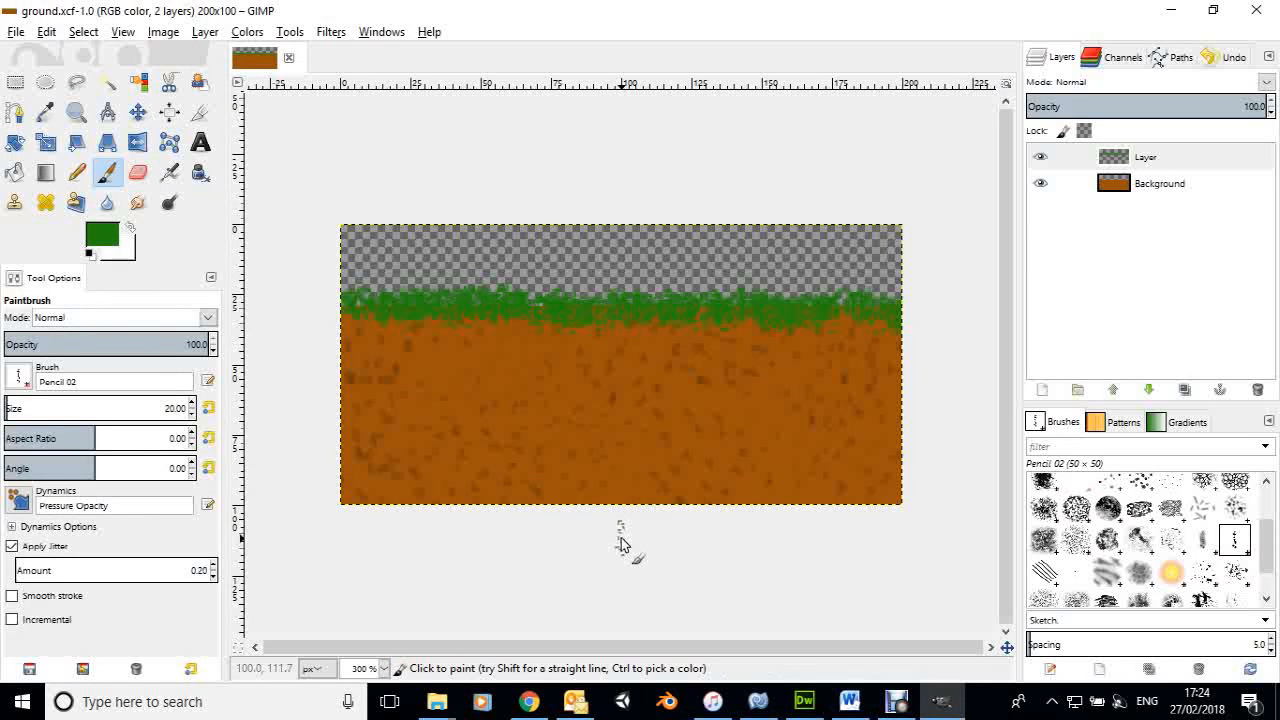
pyautogui.press('ctrl')
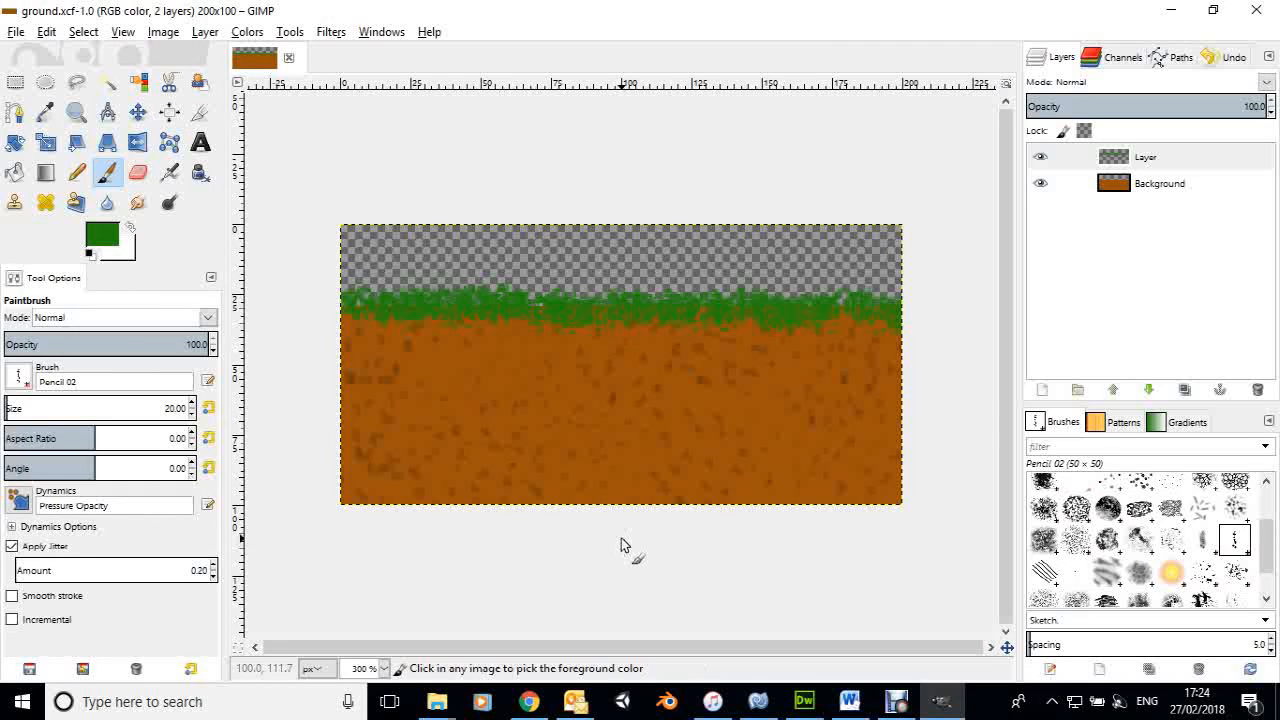